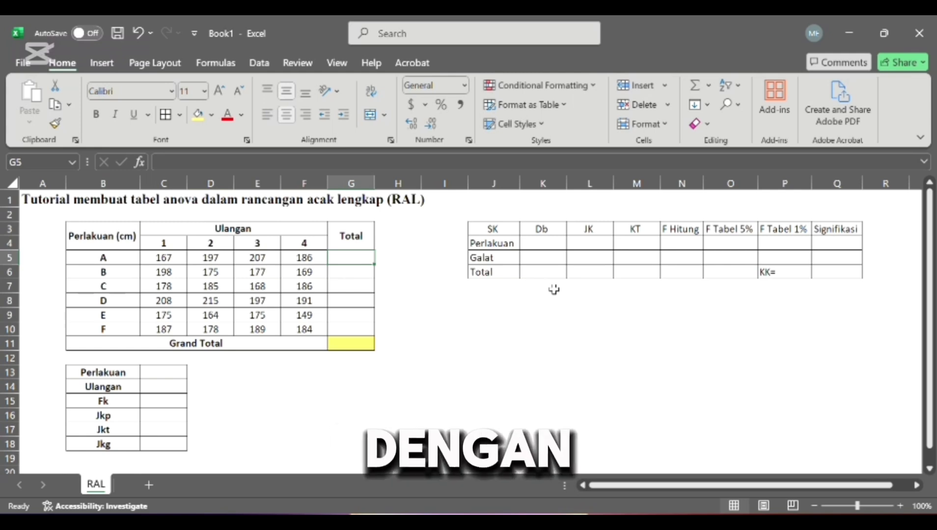
Step: Total treatment A's four replicates in G5 with =SUM(C5:F5) and fill the formula down through treatment F in G10
type("=")
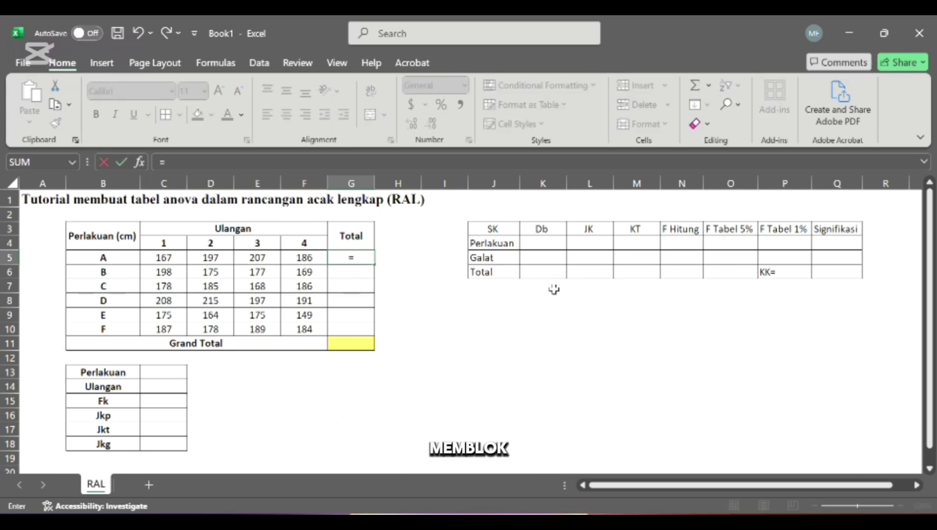
type("sum")
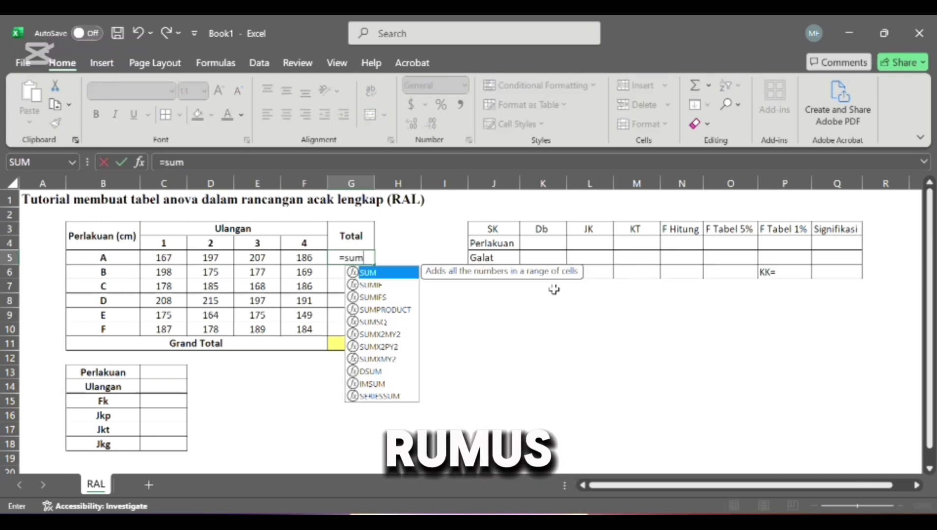
double_click(386, 275)
left_click(160, 259)
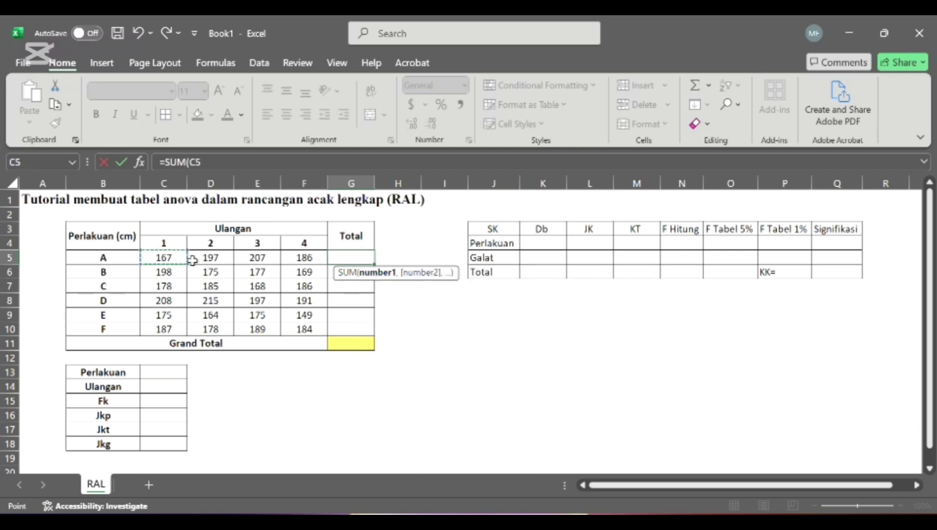
left_click_drag(192, 260, 303, 260)
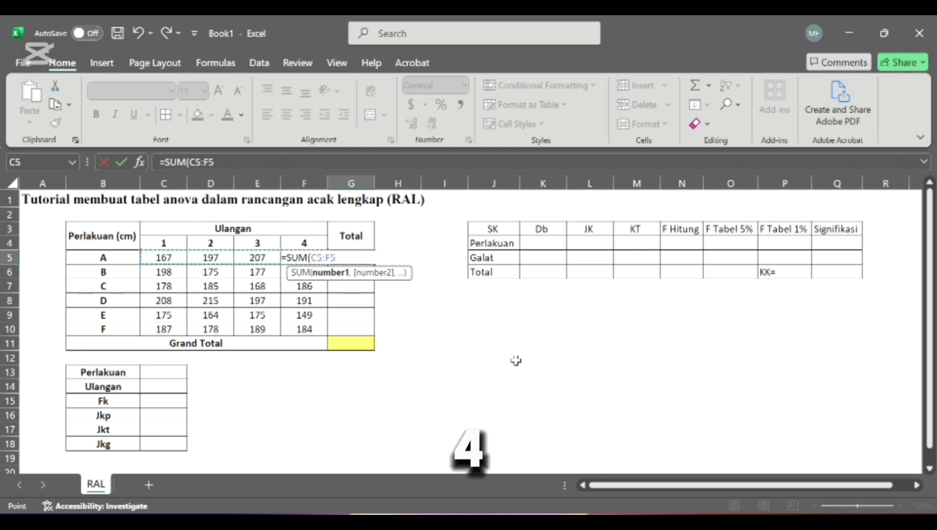
key("Return")
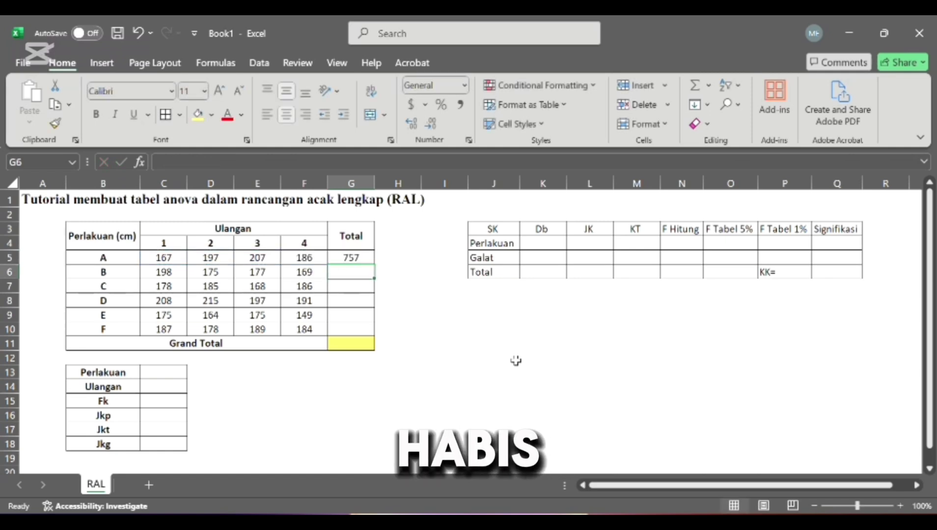
left_click(367, 258)
left_click_drag(374, 264, 376, 335)
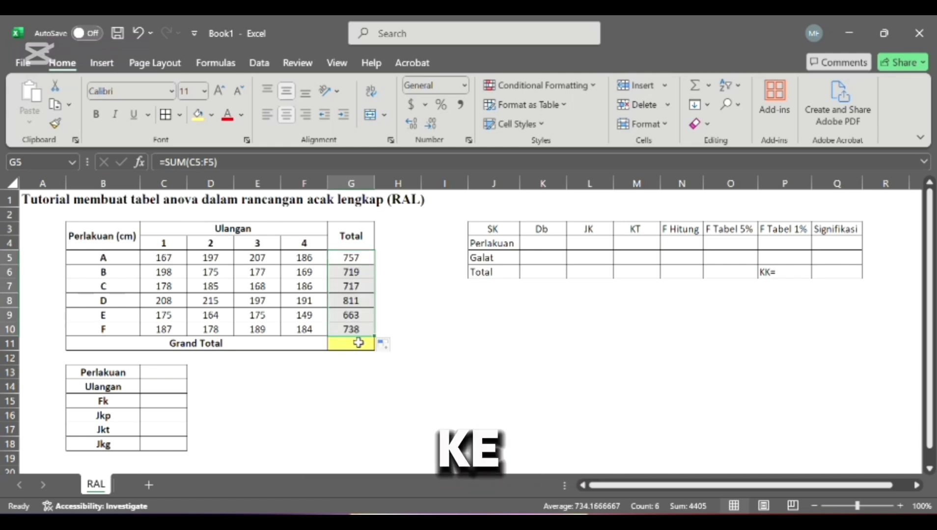
Step: Calculate the Grand Total in G11 by summing the treatment totals with =SUM(G5:G10)
left_click(359, 342)
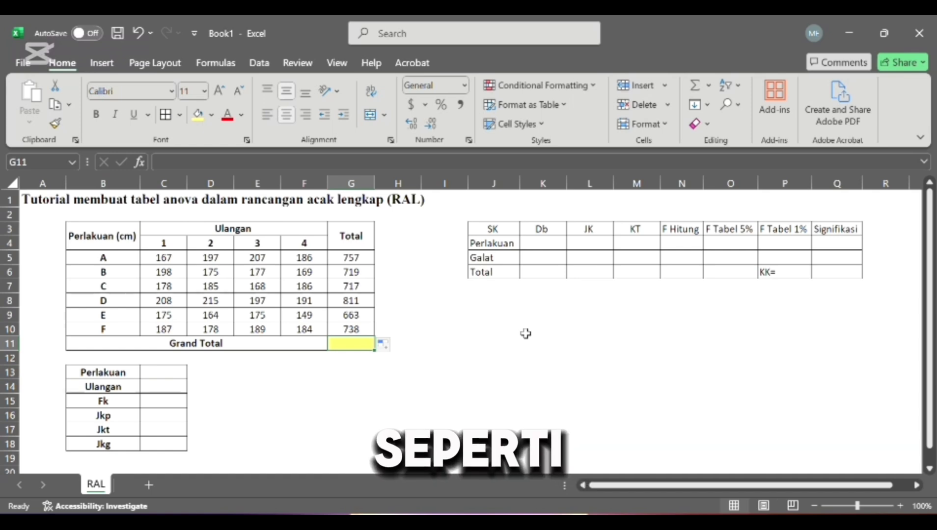
type("=sum")
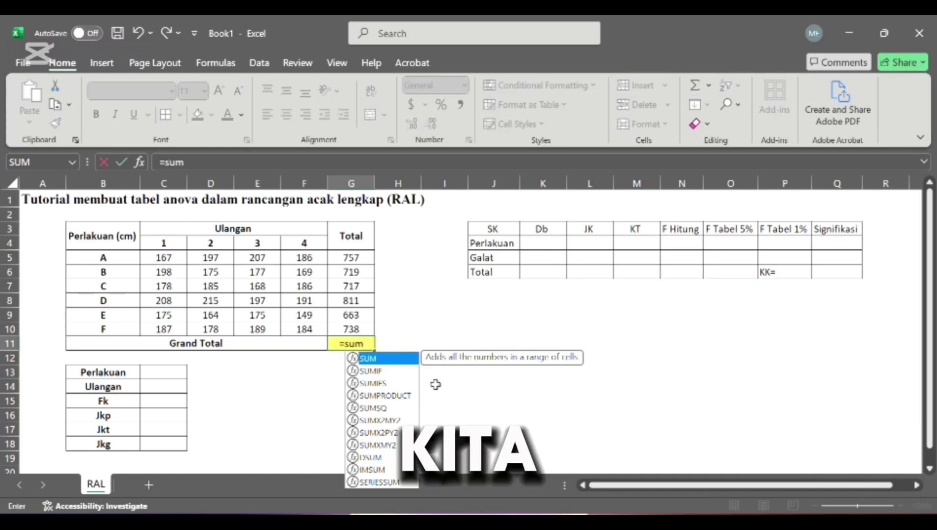
key("Tab")
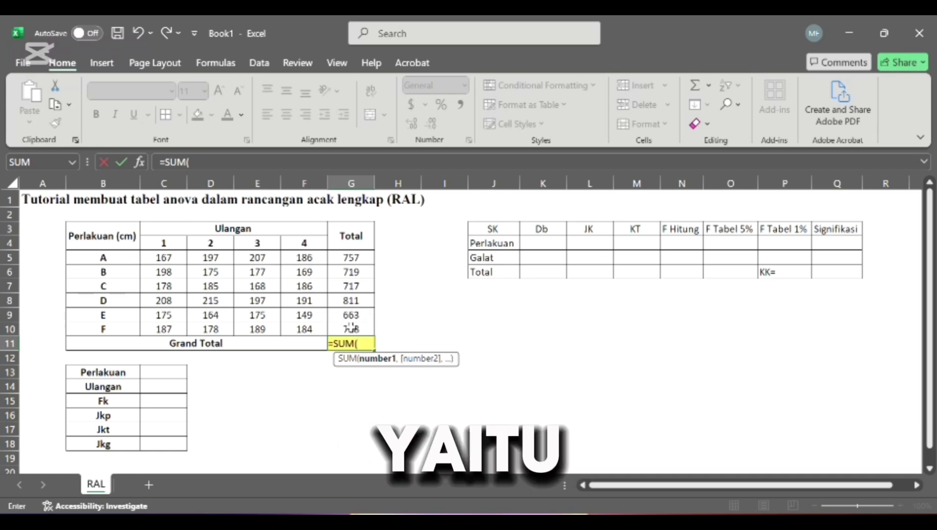
left_click_drag(358, 257, 360, 322)
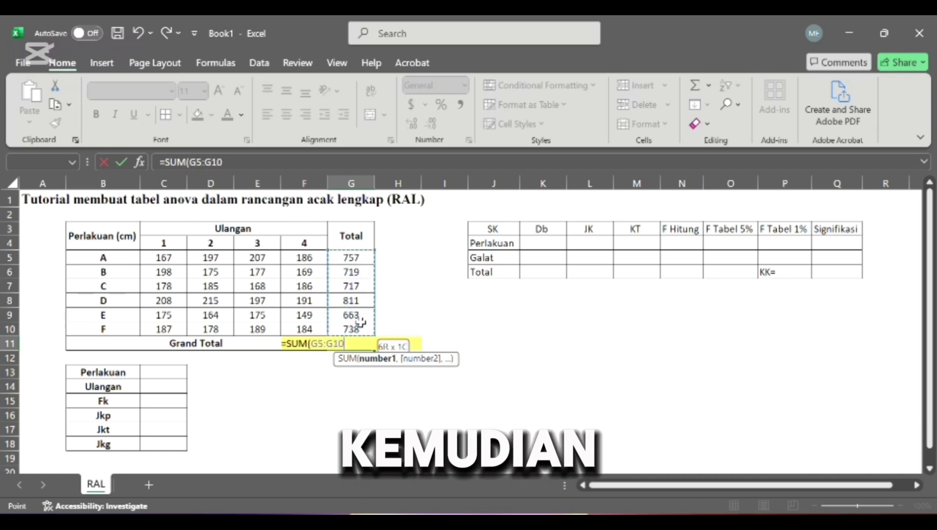
key("Return")
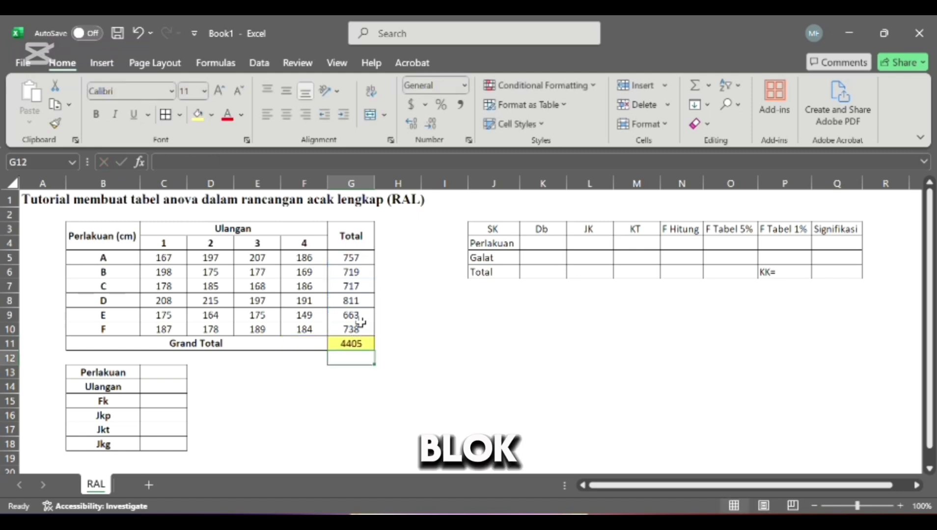
Step: Count the treatments A to F and enter 6 as the Perlakuan value in C13
left_click(158, 378)
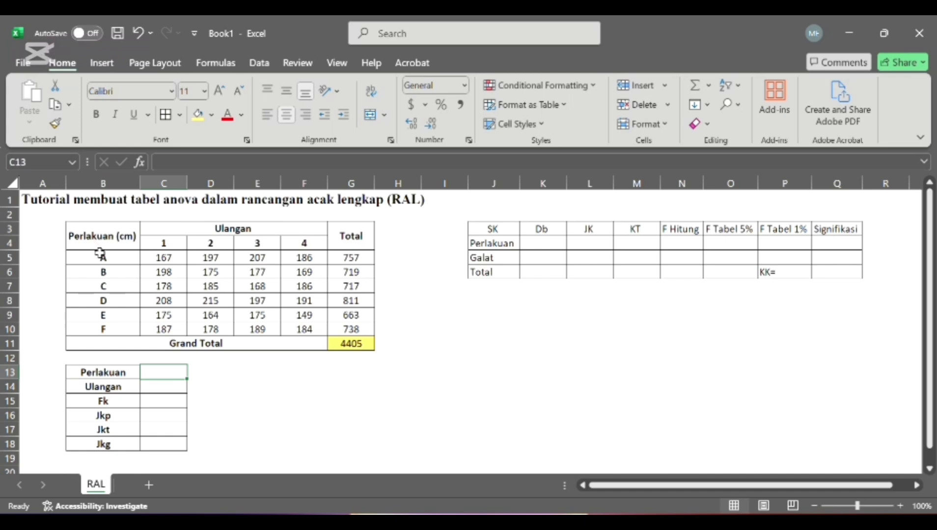
left_click_drag(101, 256, 104, 329)
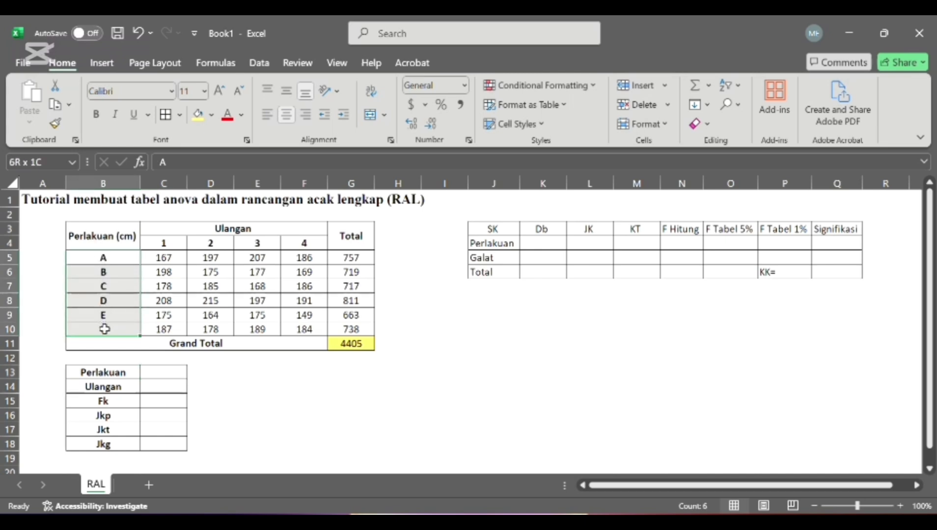
left_click(282, 395)
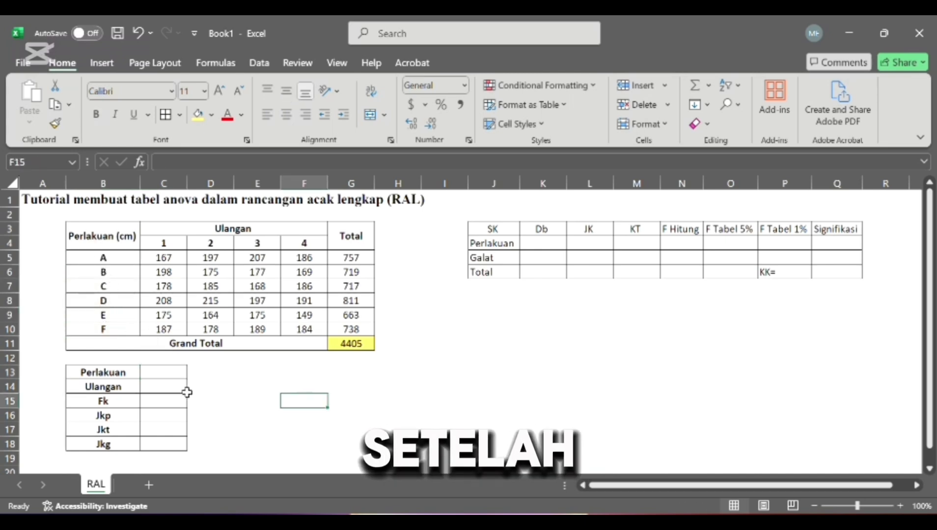
left_click(174, 374)
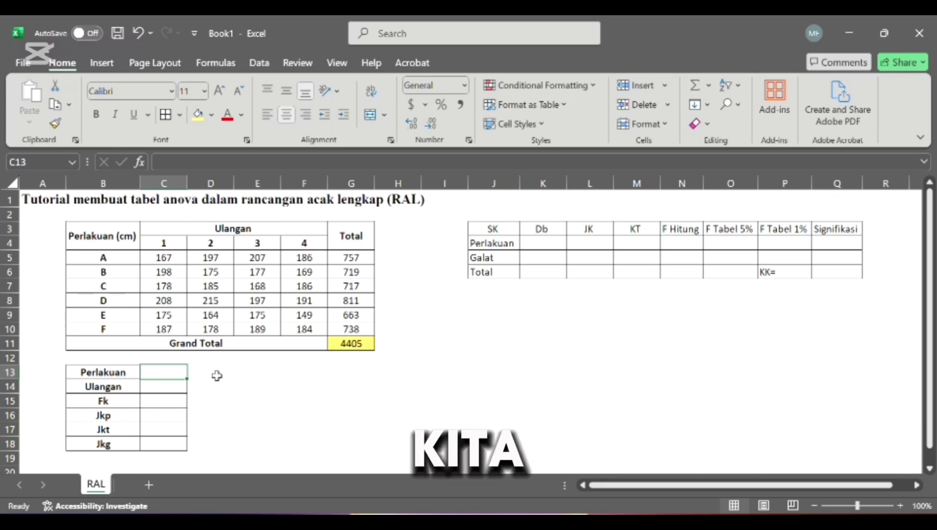
type("6")
Step: Count the replicate columns and enter 4 as the Ulangan value in C14
left_click(163, 392)
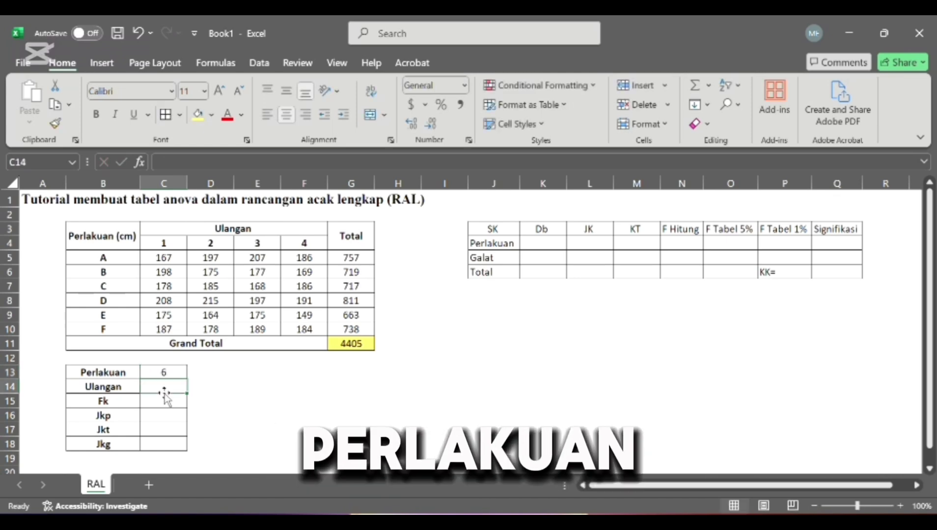
left_click_drag(164, 242, 307, 243)
left_click(166, 390)
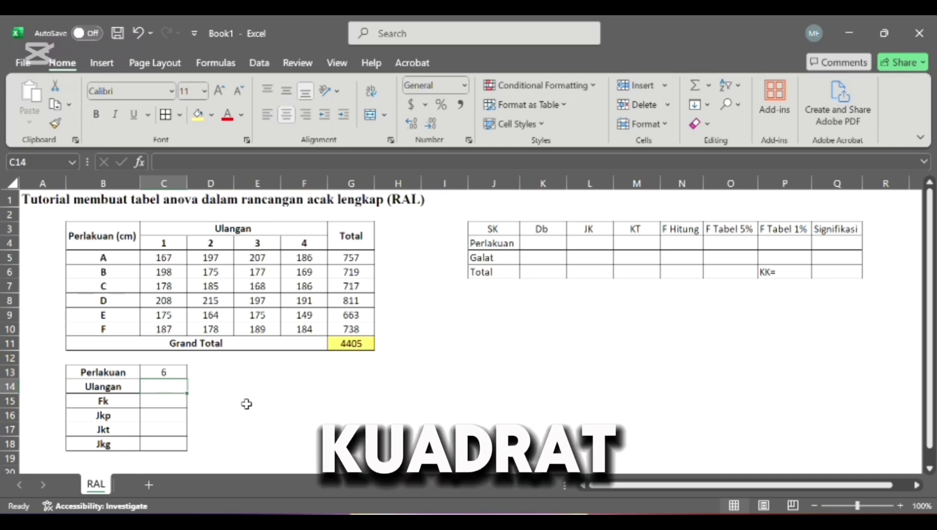
type("5")
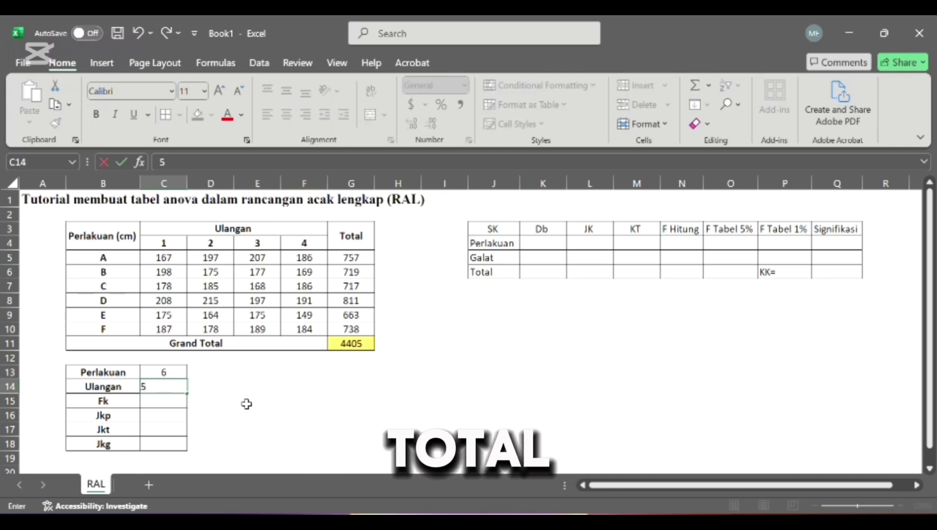
left_click(246, 403)
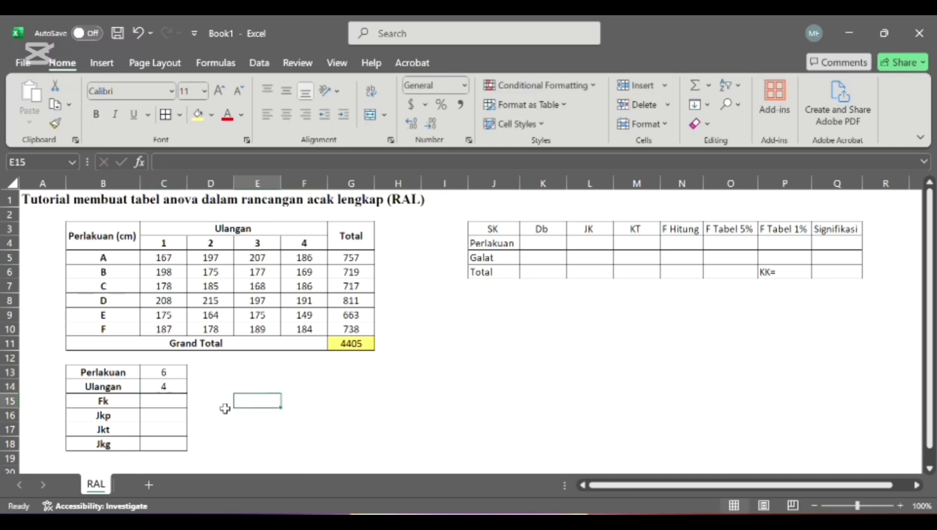
Step: Calculate Fk in C15 as the squared grand total divided by treatments times replicates, using =G11^2/(C13*C14)
left_click(160, 405)
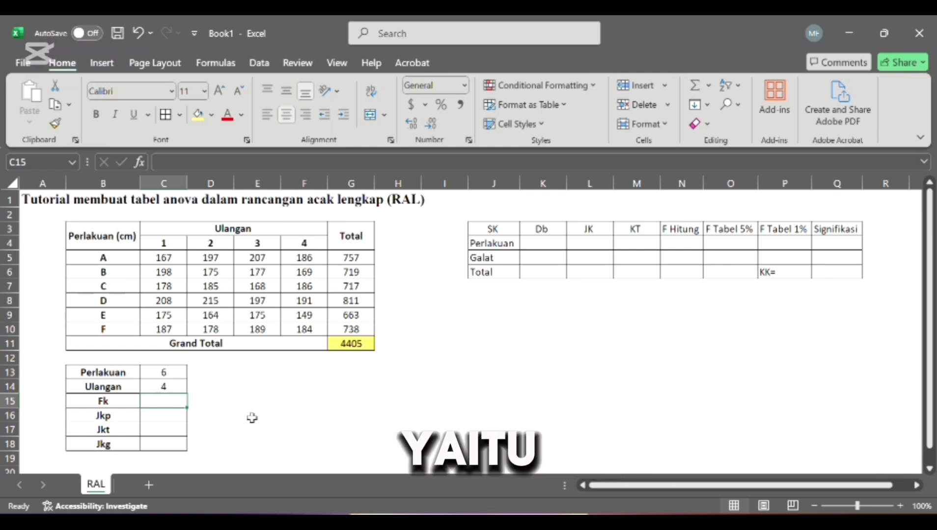
type("=")
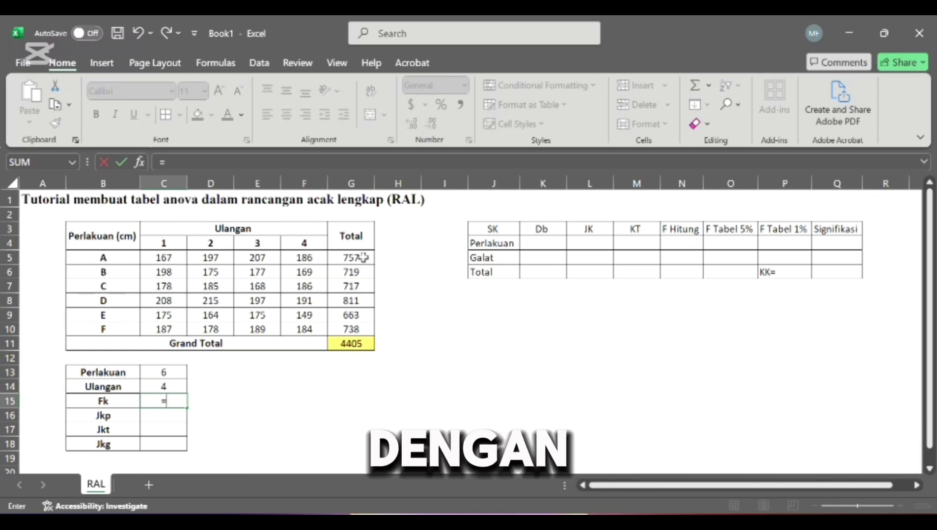
left_click(349, 357)
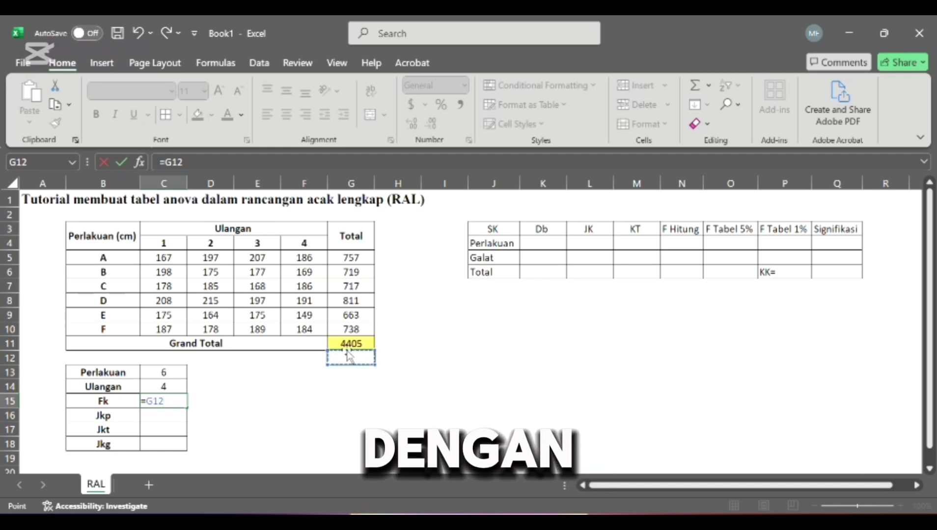
left_click(350, 344)
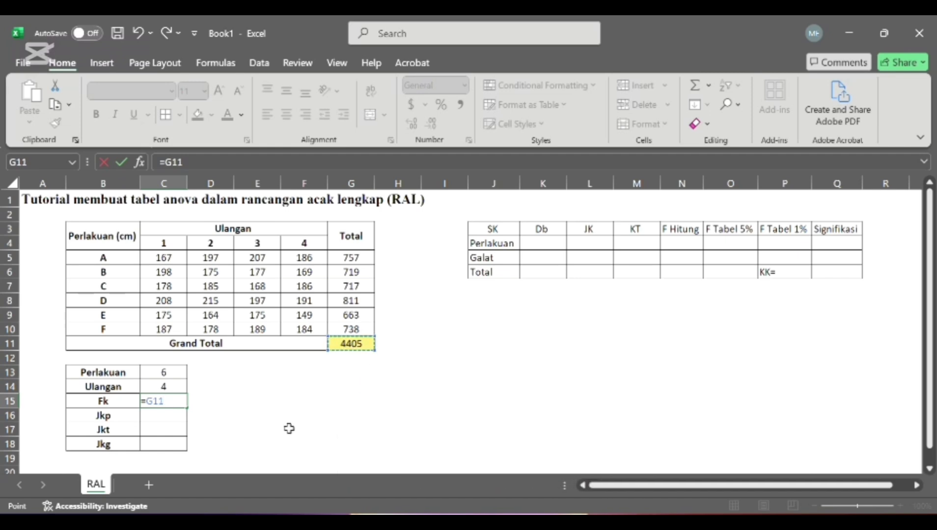
type("^")
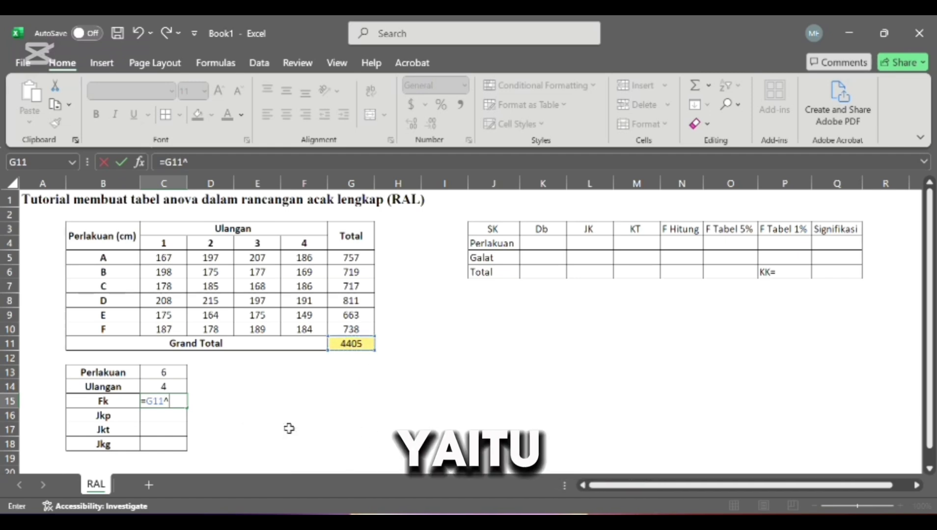
type("2/(")
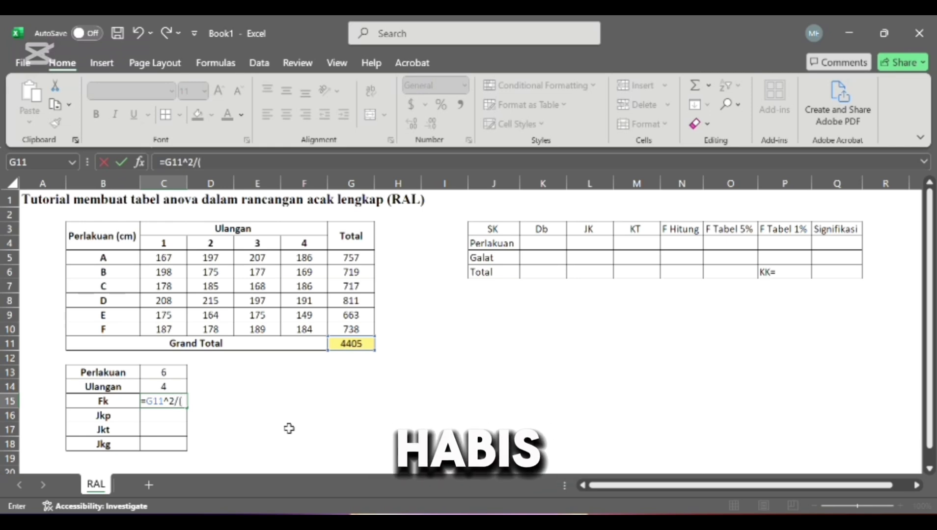
left_click(165, 372)
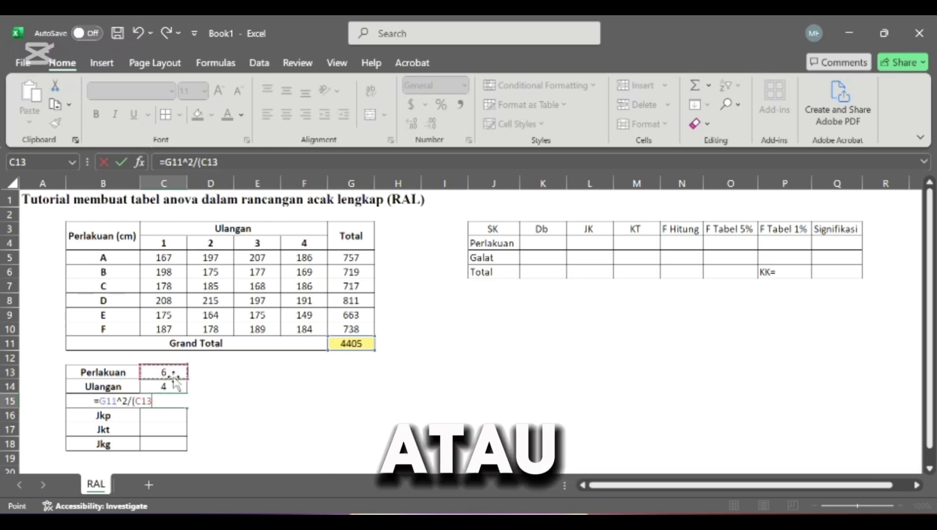
type("*")
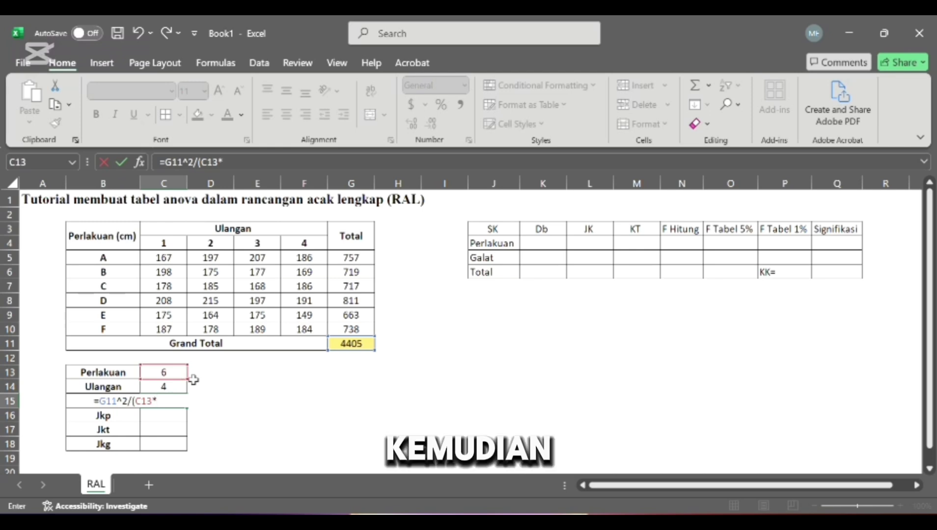
left_click(174, 387)
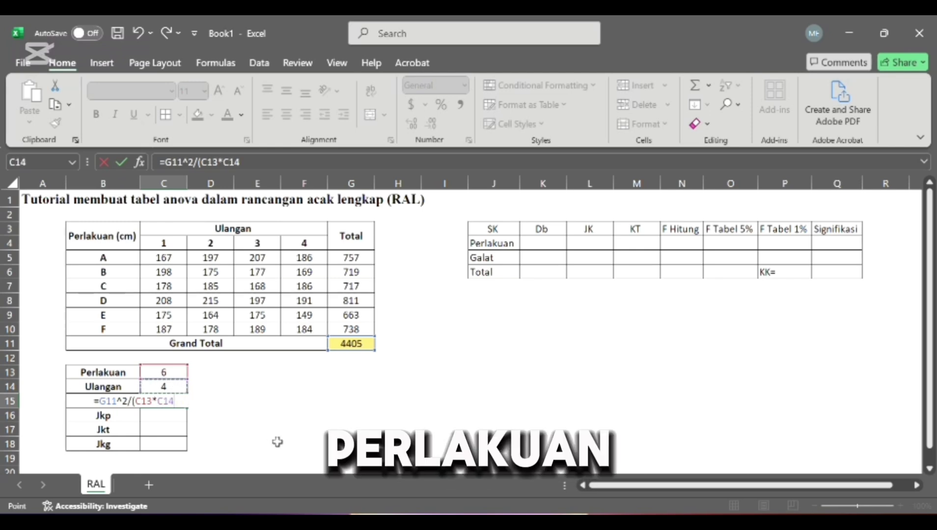
key("Return")
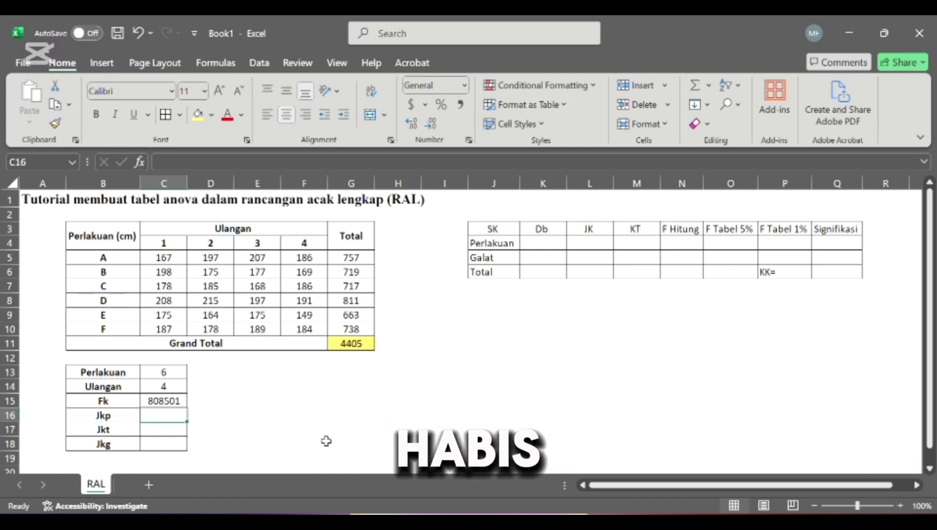
Step: Calculate Jkp in C16 from the treatment totals with the formula =(SUMSQ(G5:G10)/C14)-C15
type("=")
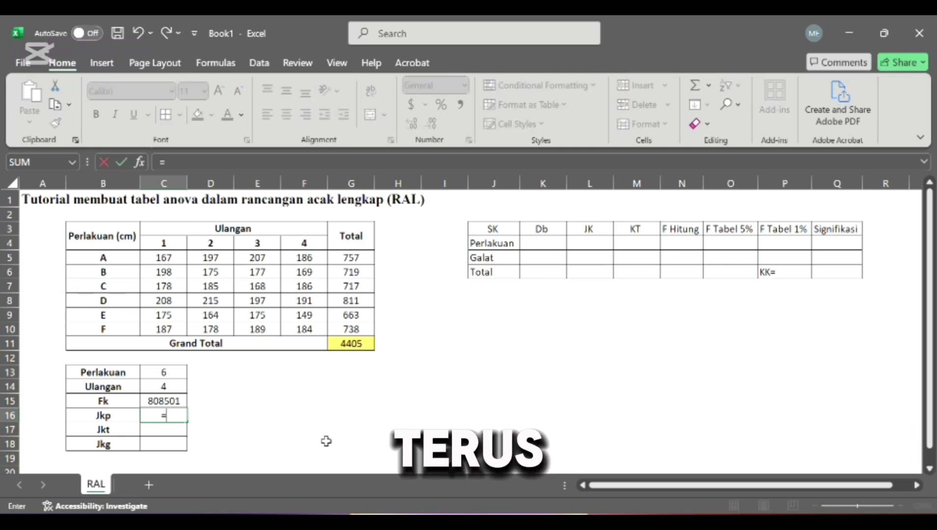
type("sus")
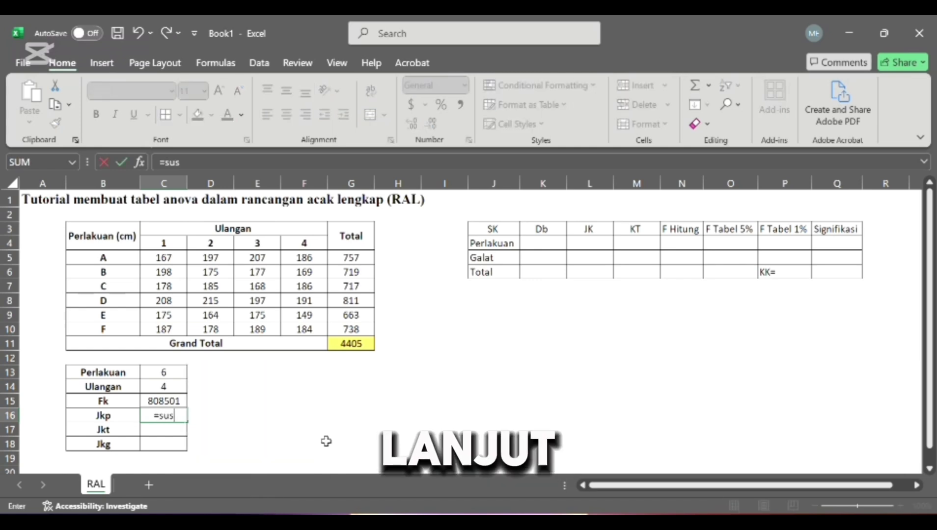
key("BackSpace")
type("ms")
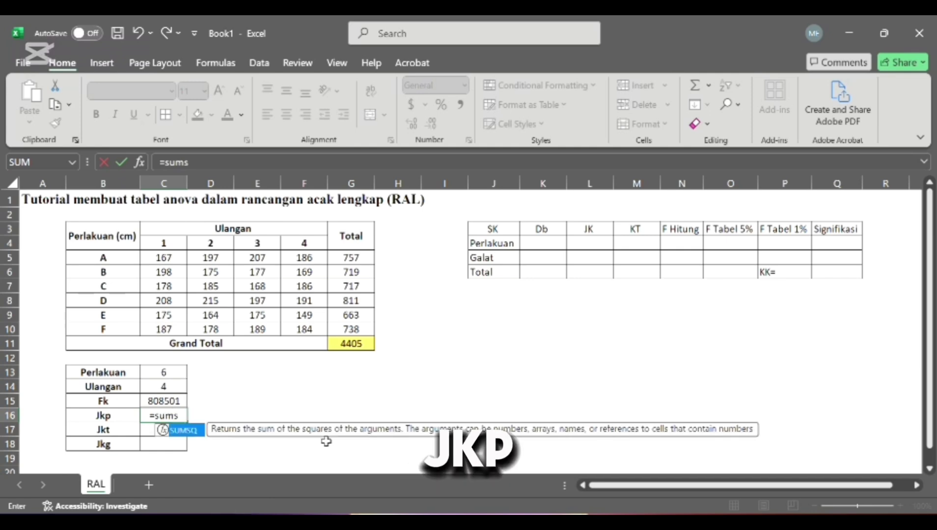
double_click(183, 431)
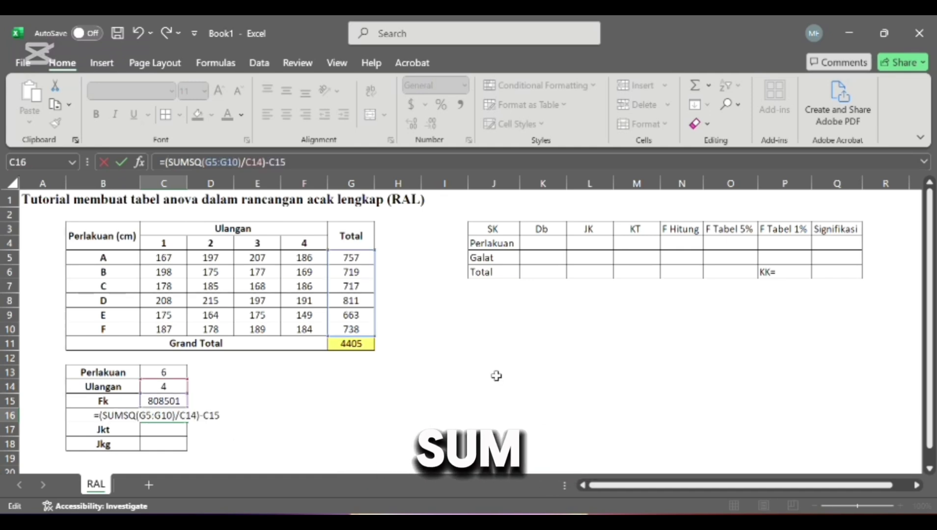
key("Return")
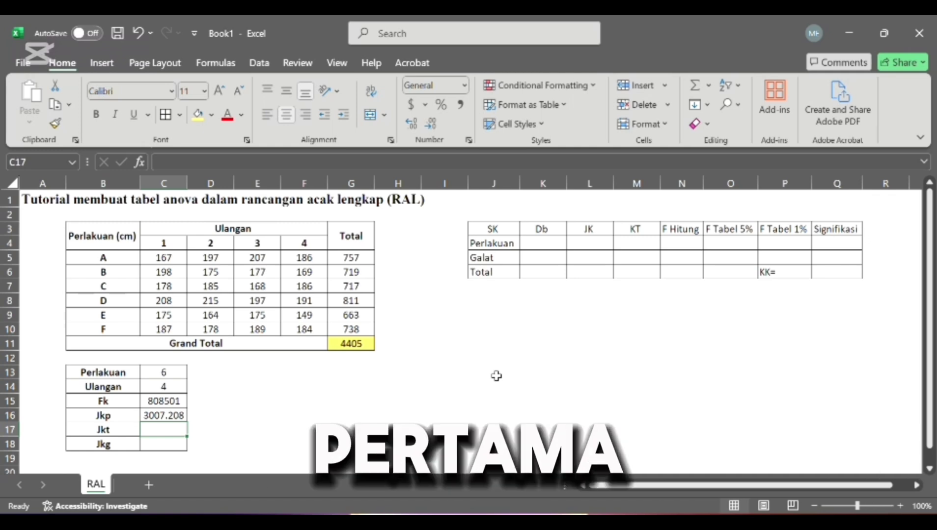
double_click(178, 415)
key("Escape")
type("=")
left_click(208, 432)
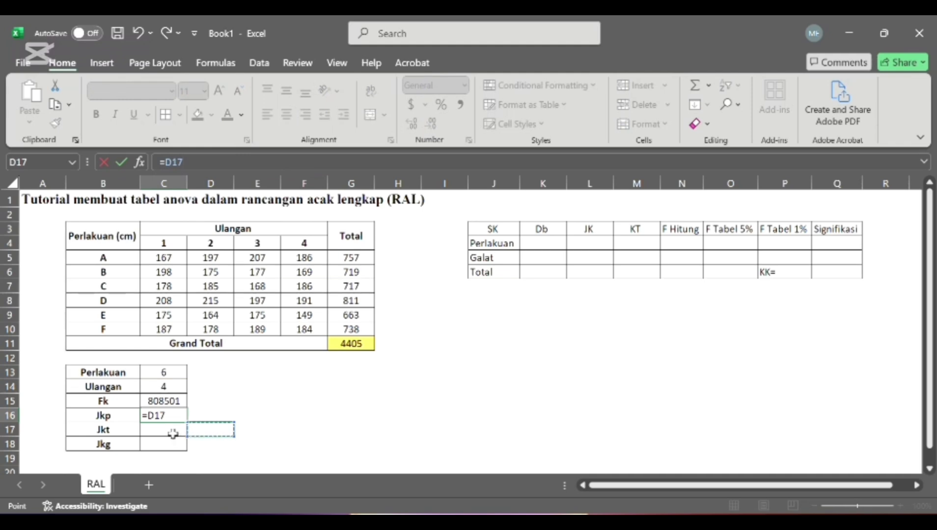
key("Escape")
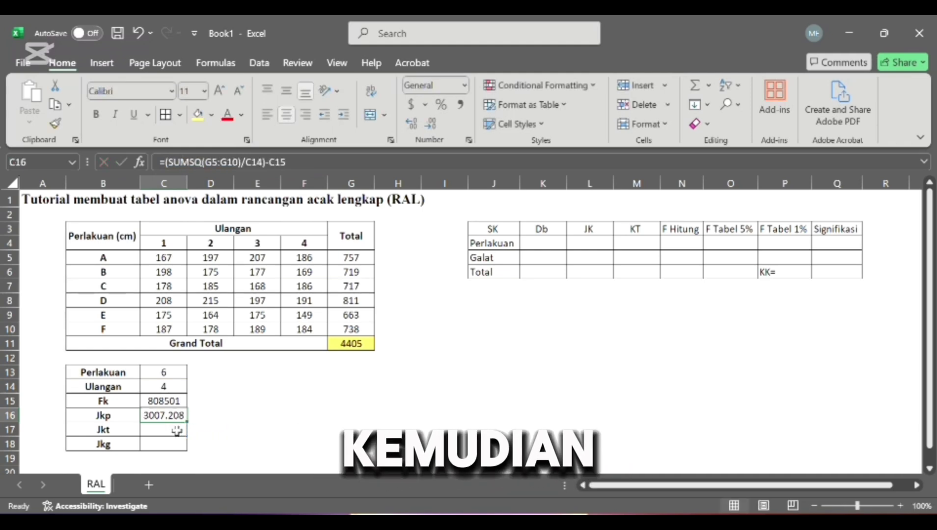
Step: Review the Jkp formula in C16 and its referenced cells, leaving the formula as it is
left_click(297, 163)
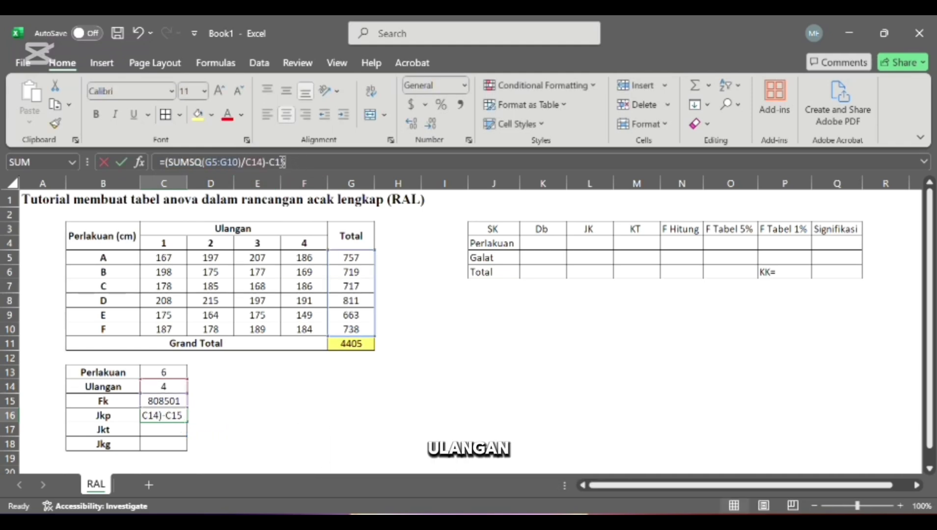
left_click(297, 162)
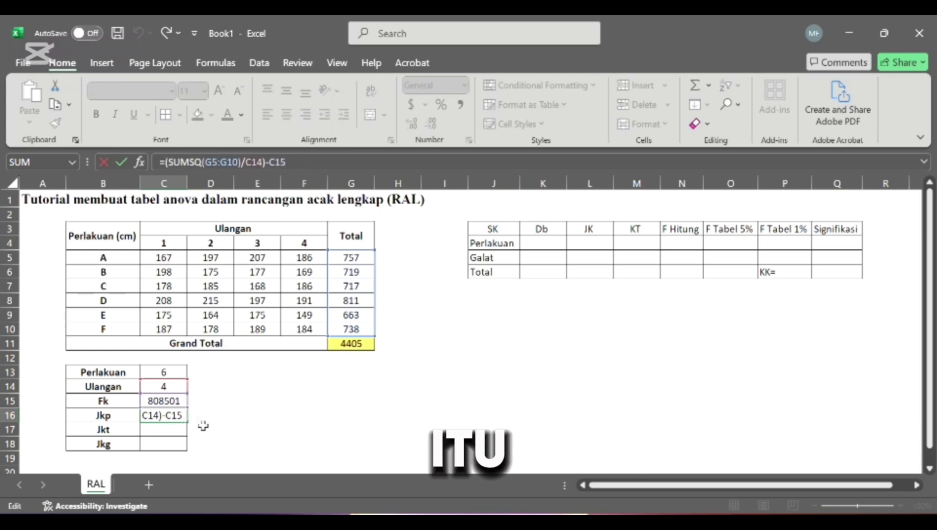
key("Escape")
Step: Calculate Jkt in C17 from all replicate data with the formula =SUMSQ(C5:F10)-C15
left_click(172, 428)
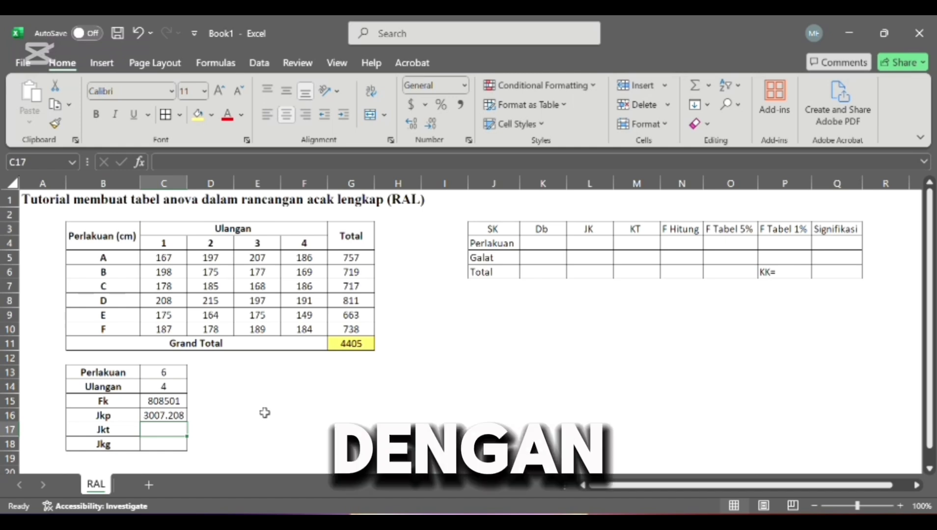
type("=sums")
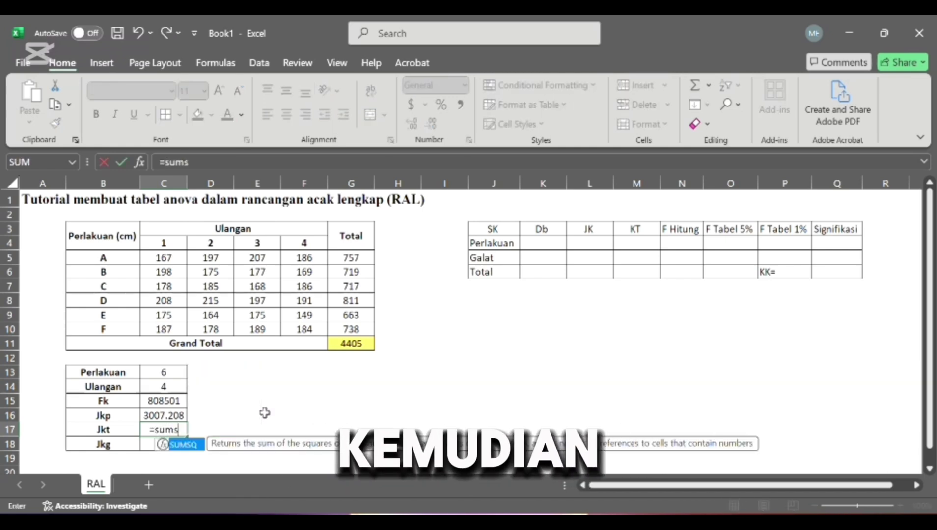
double_click(196, 446)
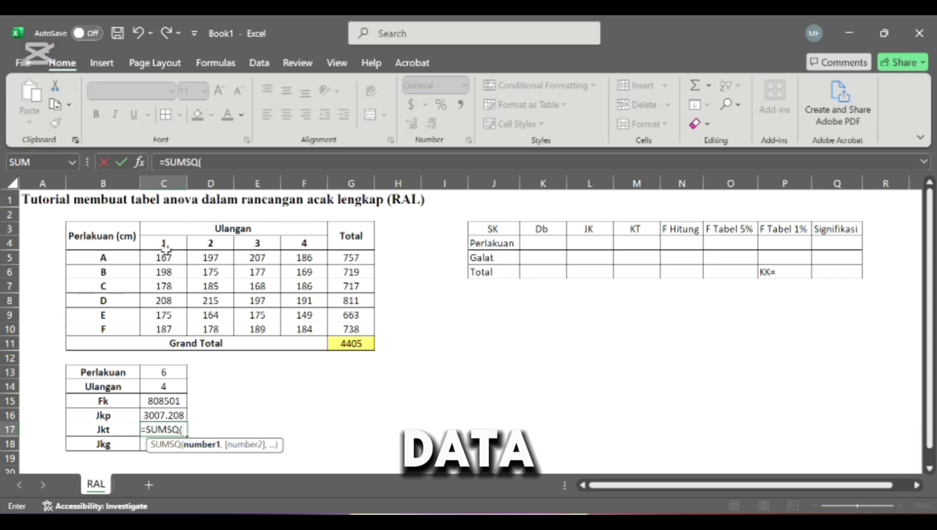
left_click_drag(164, 257, 305, 325)
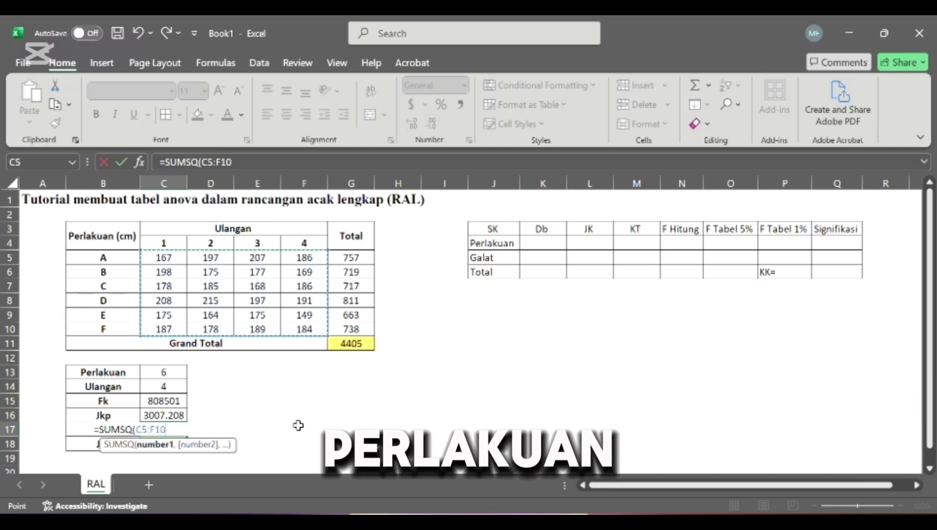
type(")-")
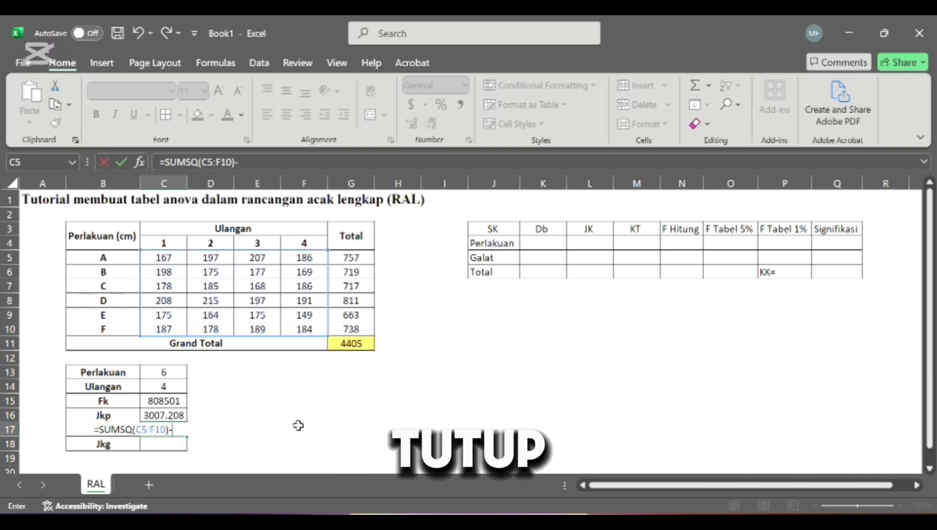
left_click(169, 400)
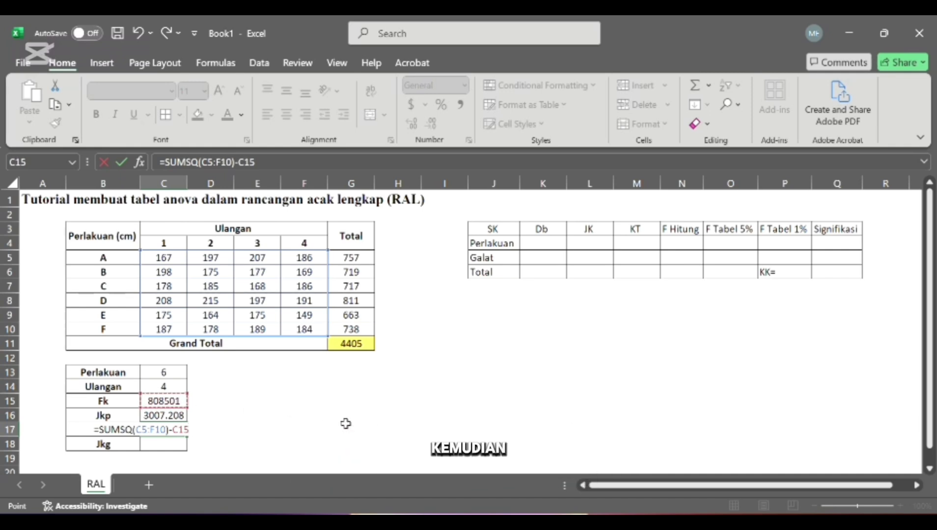
key("Return")
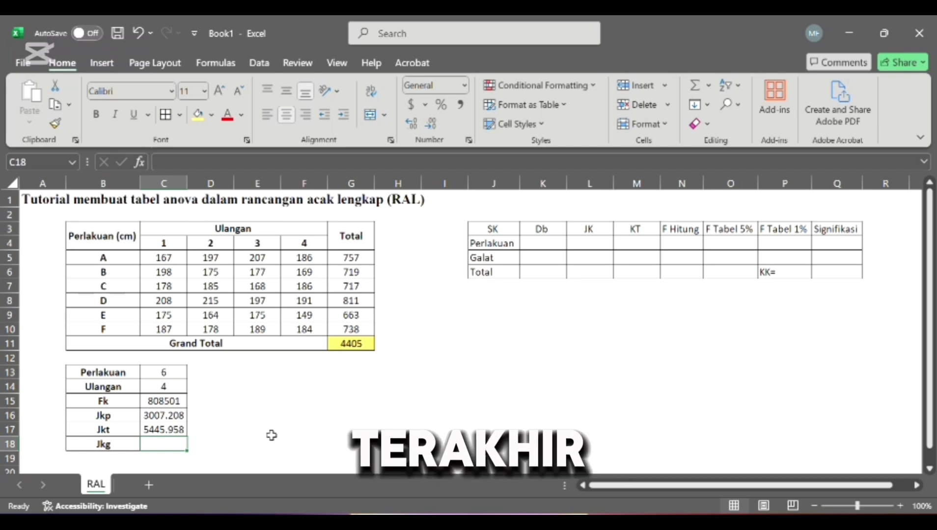
Step: Calculate Jkg in C18 as Jkt minus Jkp, using the formula =C17-C16
type("=")
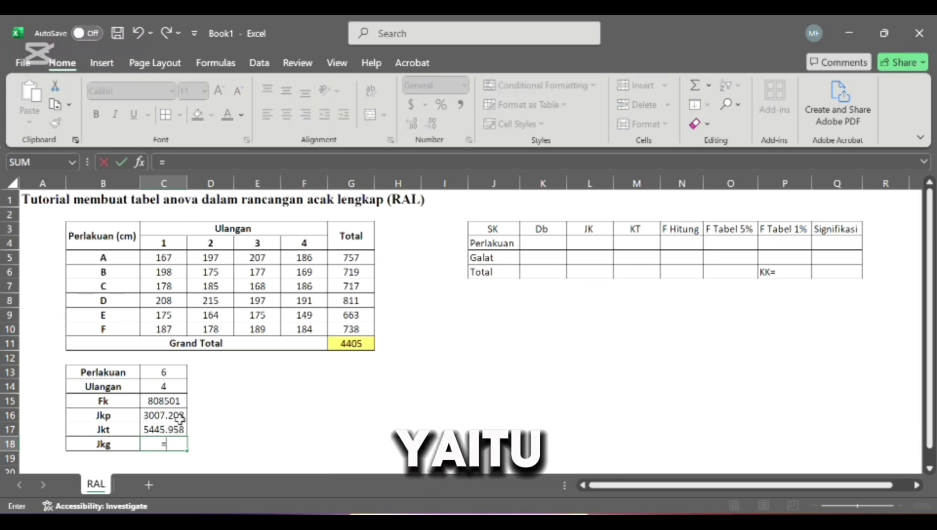
left_click(174, 430)
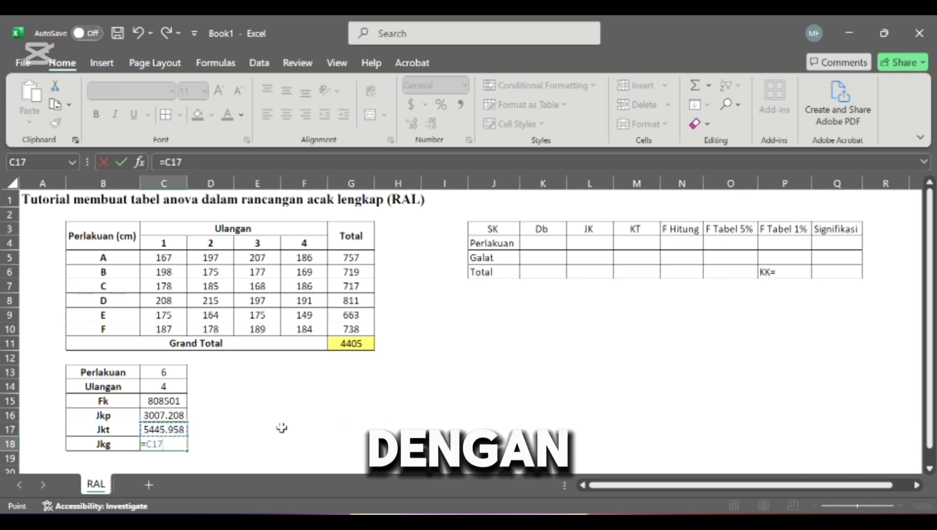
type("-")
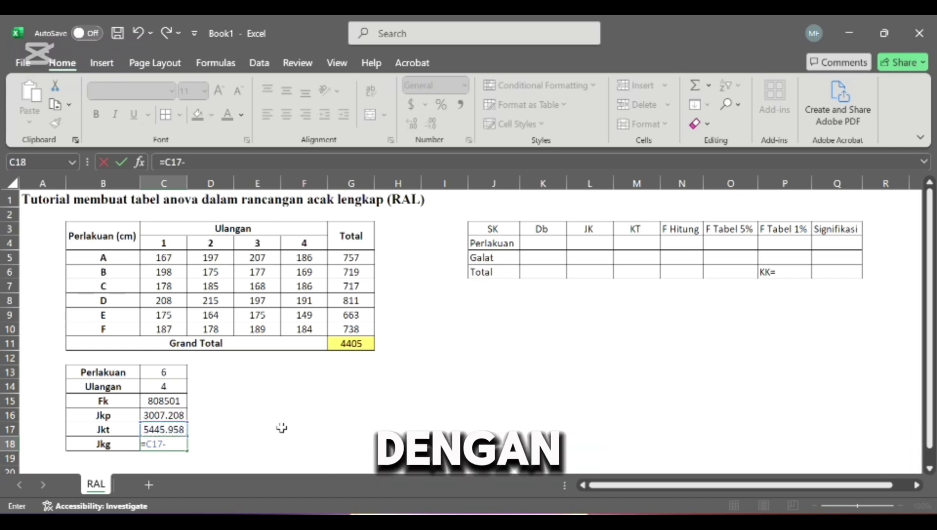
left_click(168, 415)
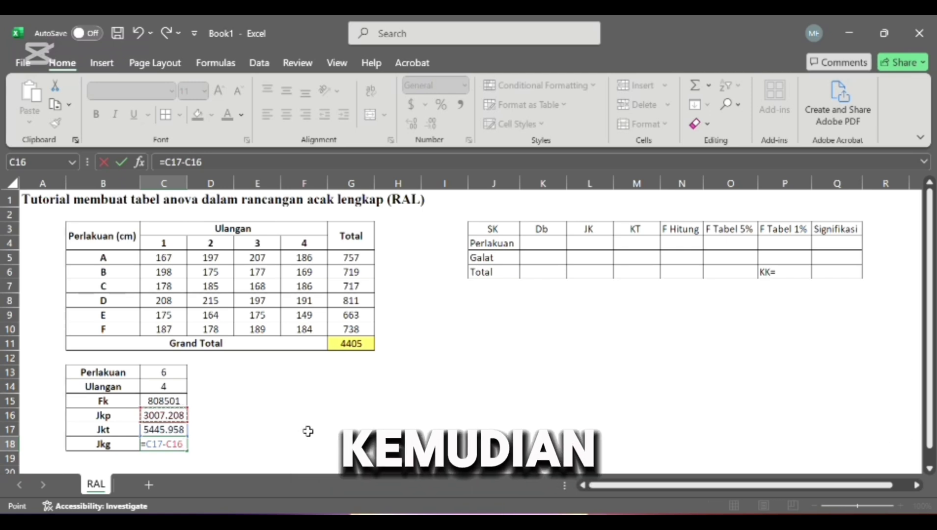
key("Return")
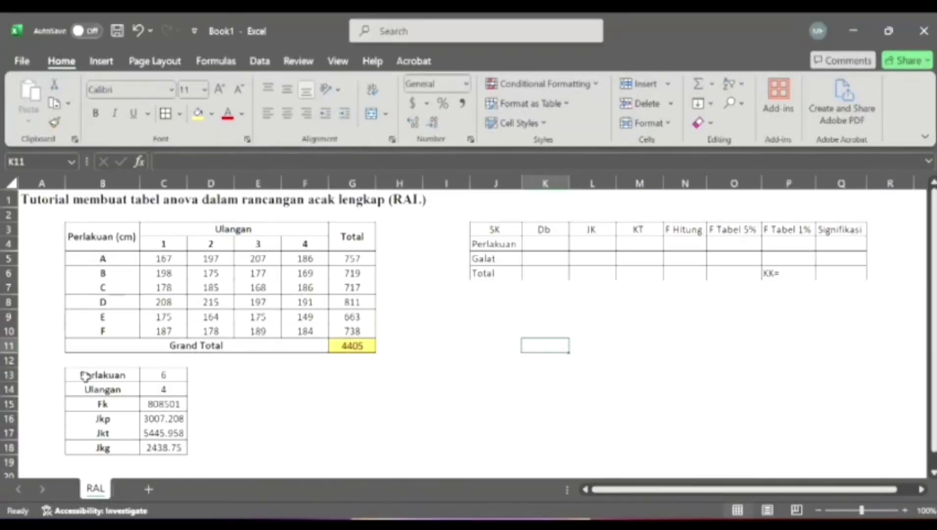
left_click_drag(84, 376, 167, 445)
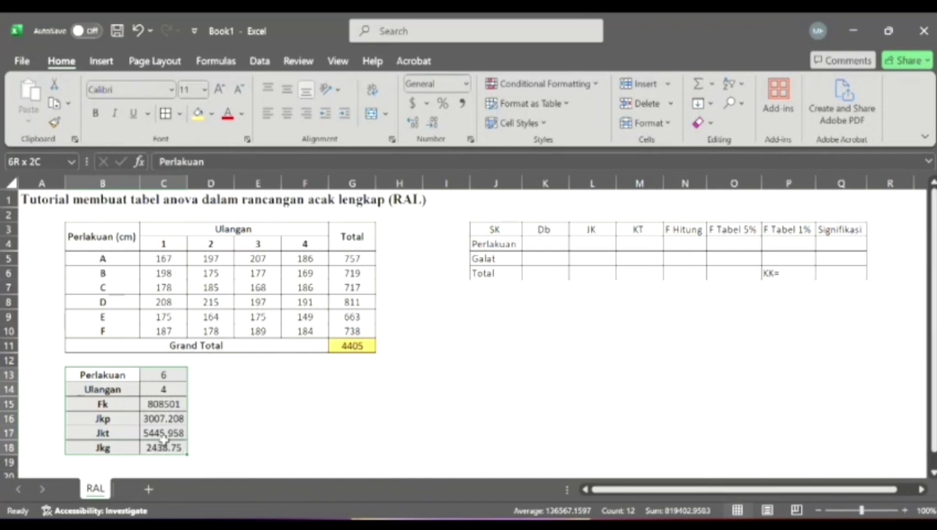
left_click(247, 391)
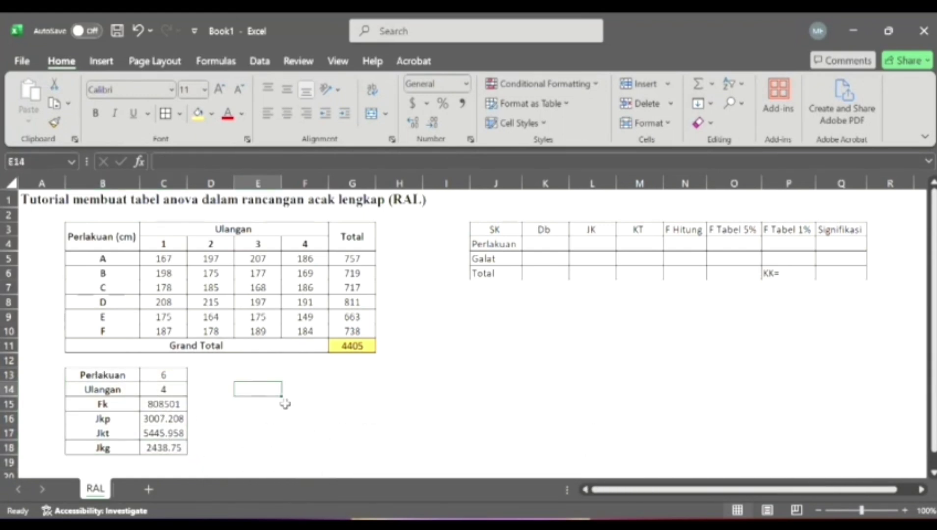
Step: Calculate the Perlakuan degrees of freedom (Db) in K4 with the formula =C13-1
left_click(536, 243)
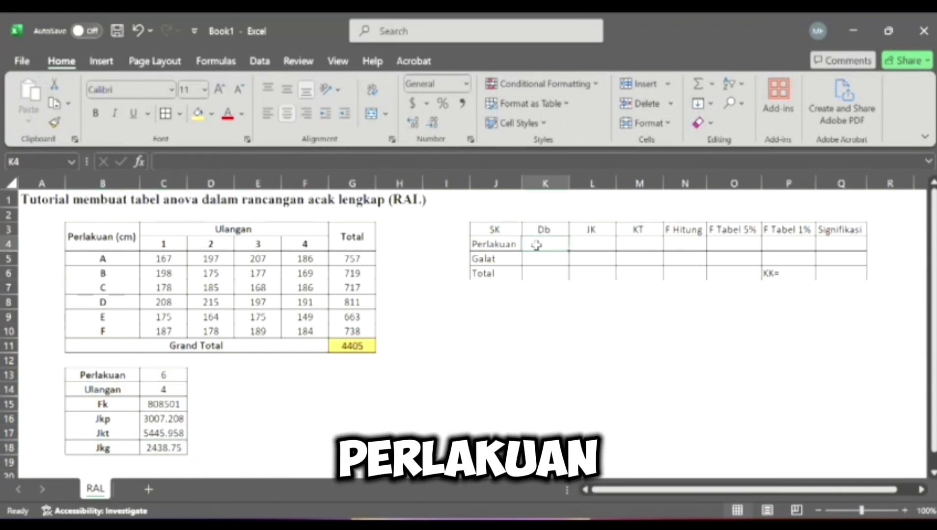
type("=")
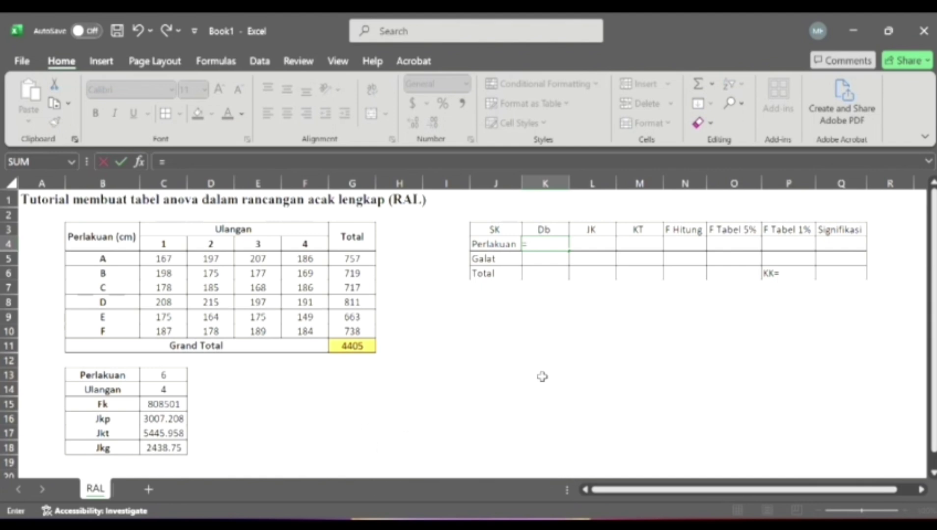
left_click(170, 376)
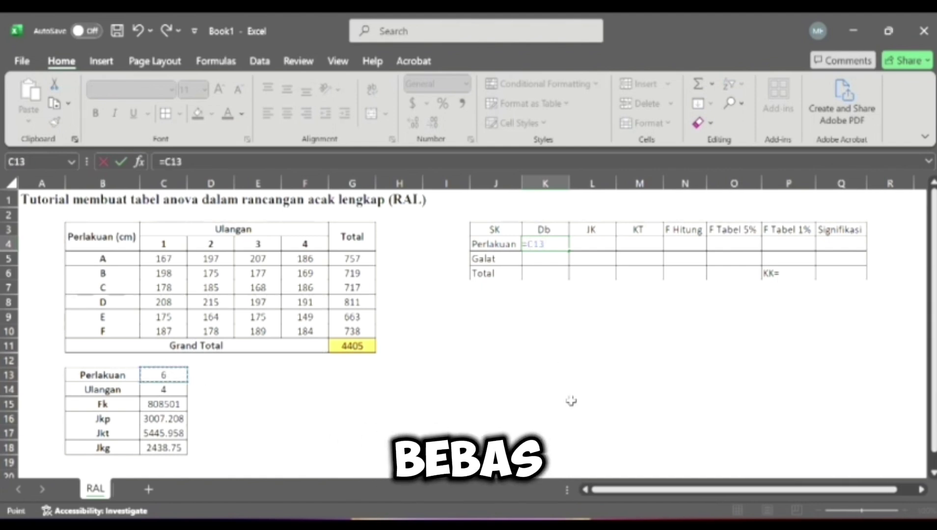
type("-1")
key("Return")
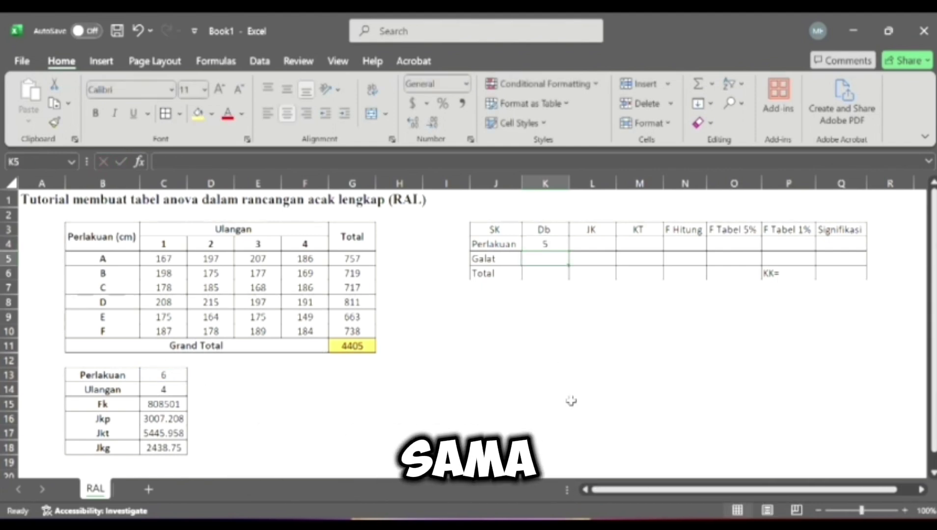
Step: Calculate the Total degrees of freedom in K6 as treatments times replicates minus one, using =C13*C14-1
left_click(546, 270)
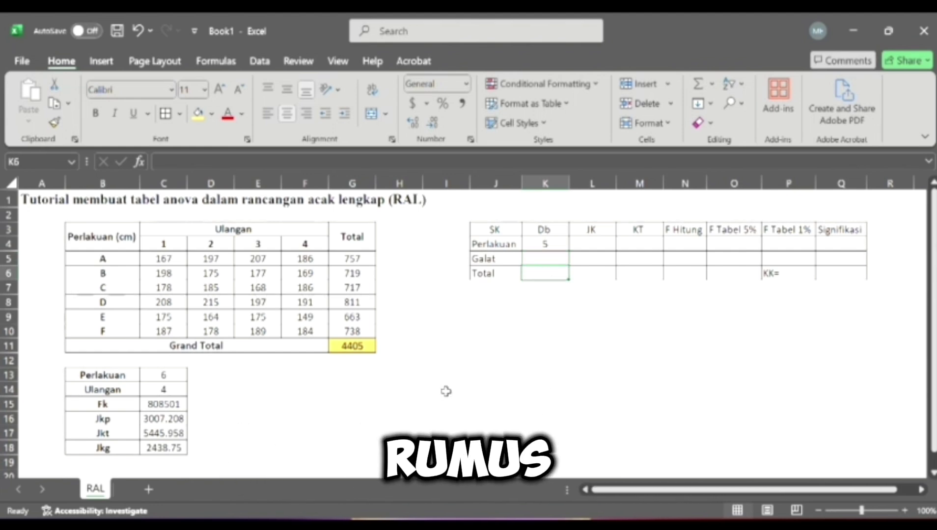
type("=")
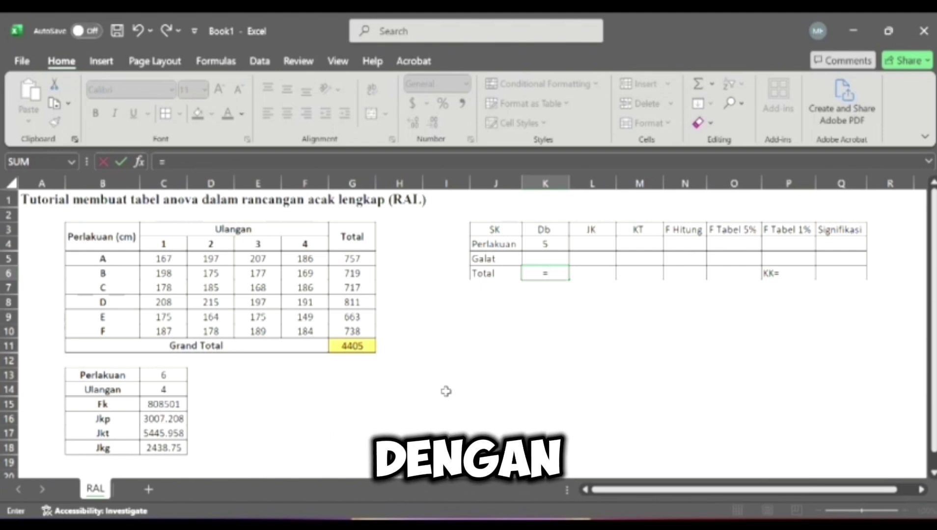
left_click(165, 378)
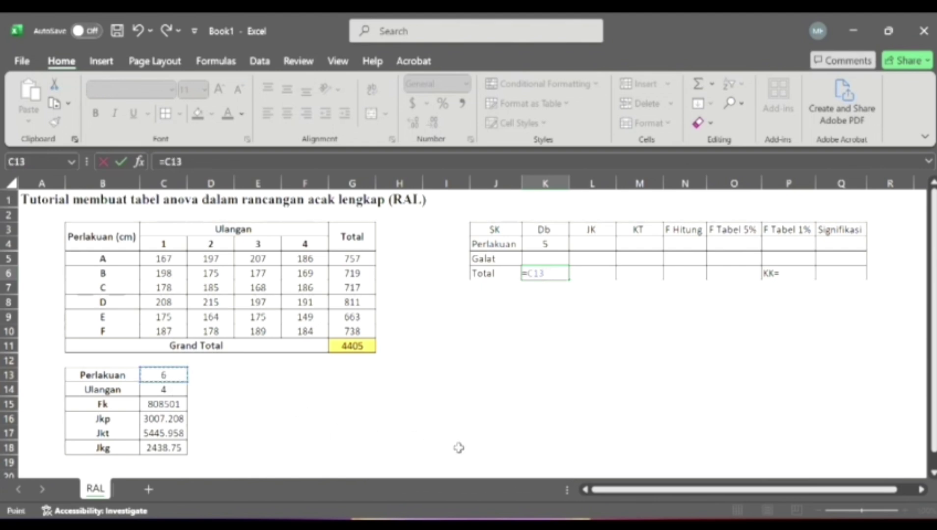
type("*")
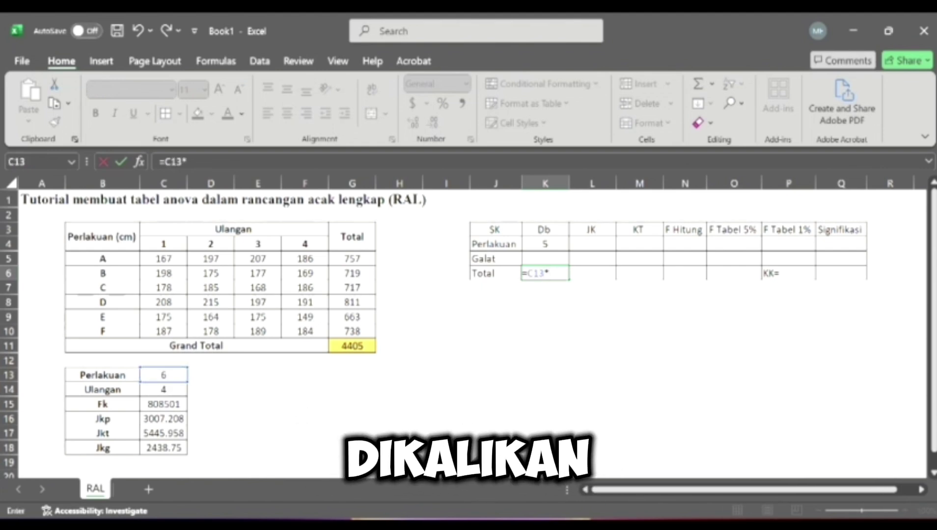
left_click(181, 391)
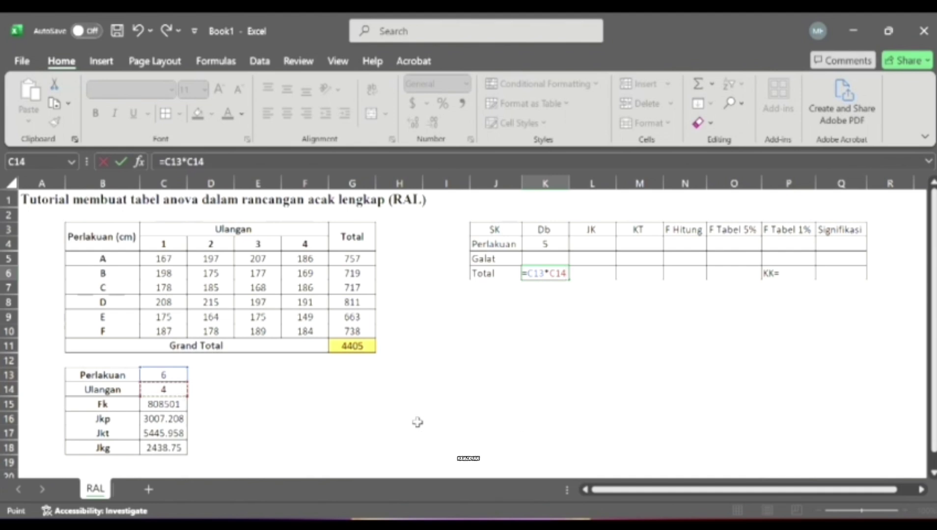
type("-")
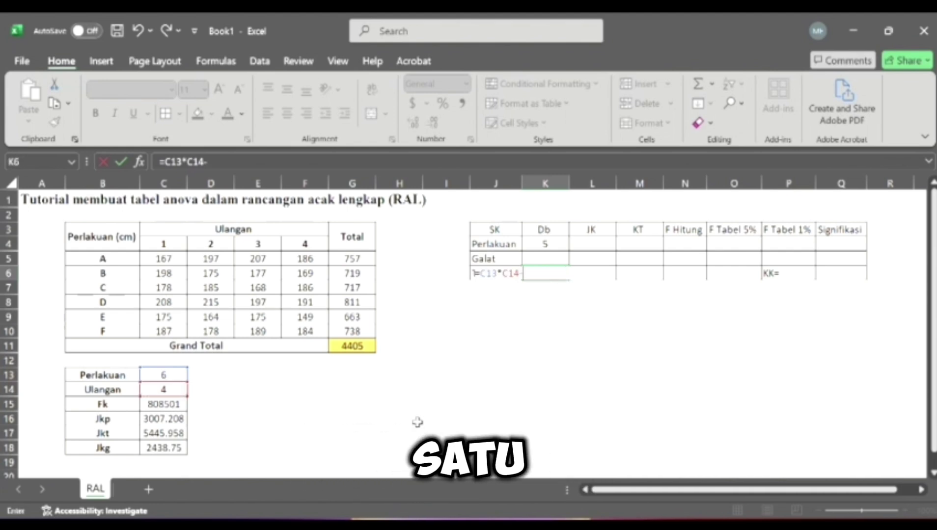
type("1")
key("Return")
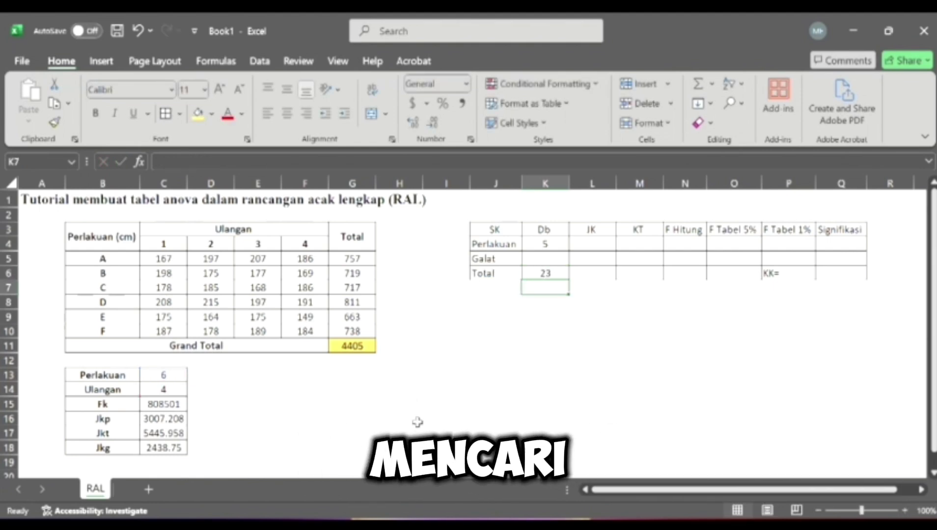
Step: Calculate the Galat degrees of freedom in K5 by subtracting the Perlakuan Db from the Total Db, using =K6-K4
left_click(554, 260)
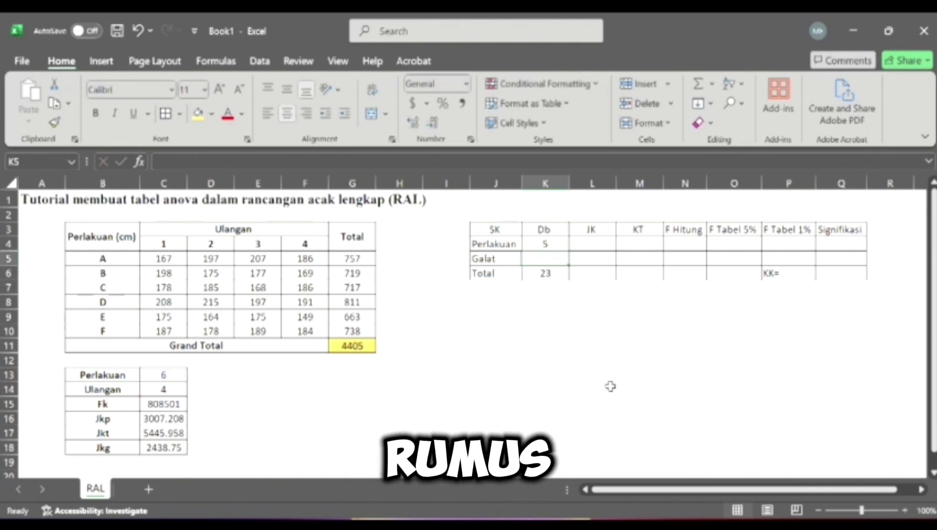
type("=")
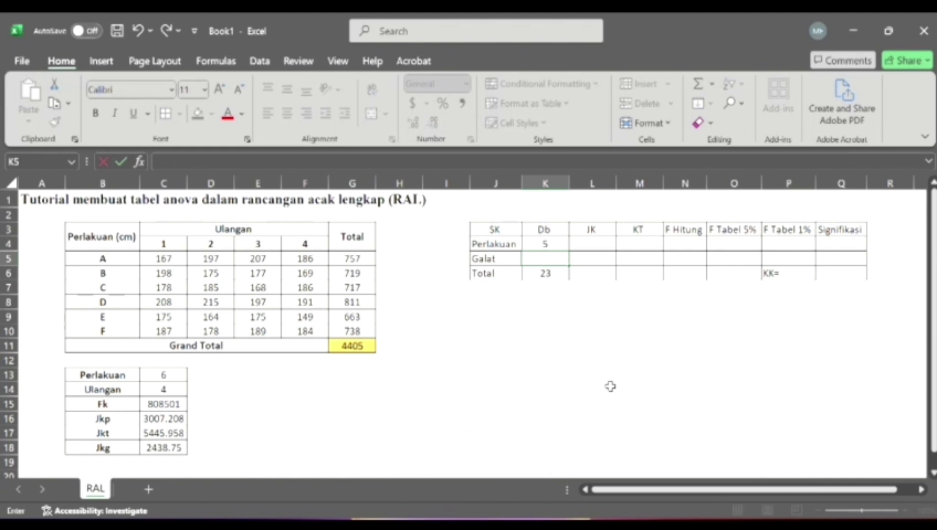
left_click(532, 277)
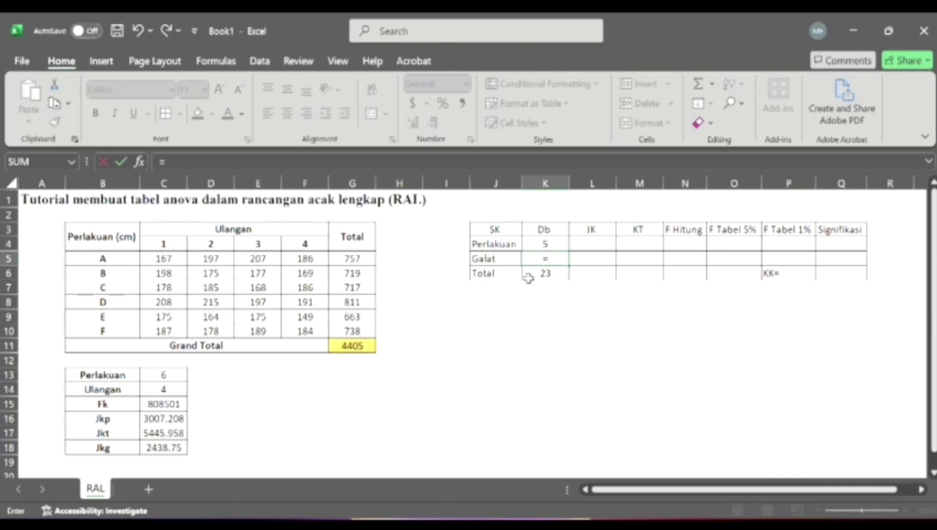
type("-")
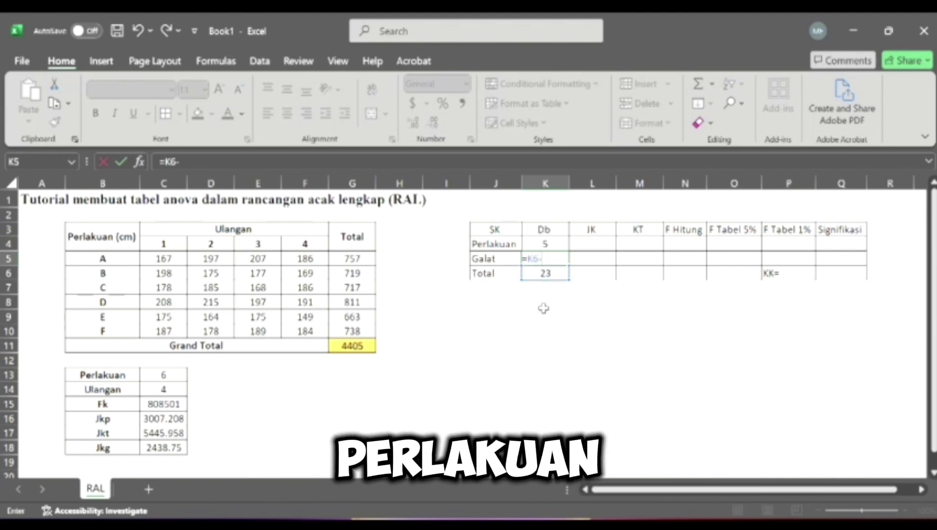
left_click(548, 240)
key("Return")
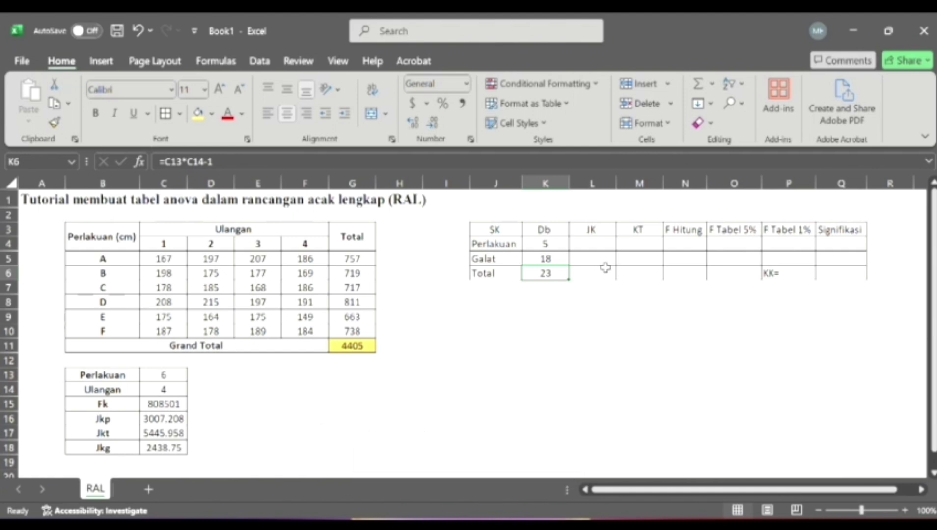
Step: Fill the Perlakuan JK in L4 with a reference to the Jkp value, using =C16
left_click(595, 241)
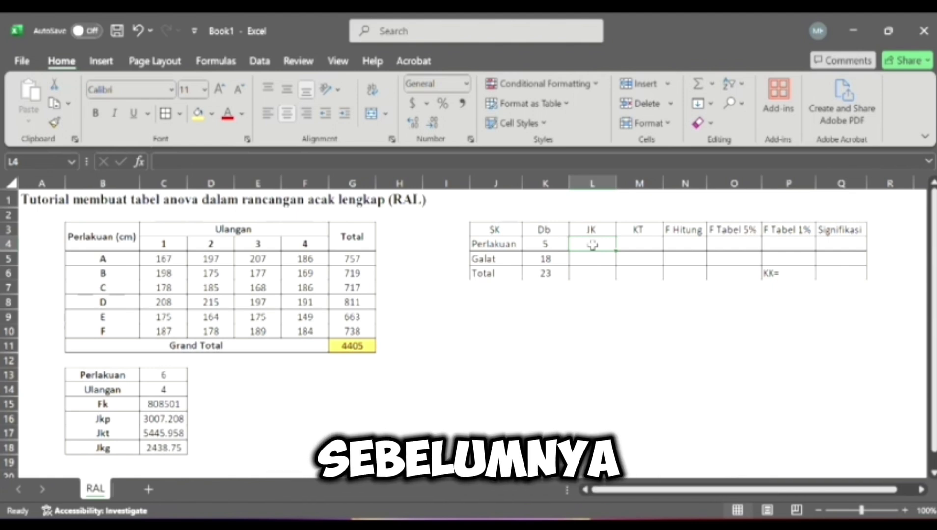
left_click(167, 418)
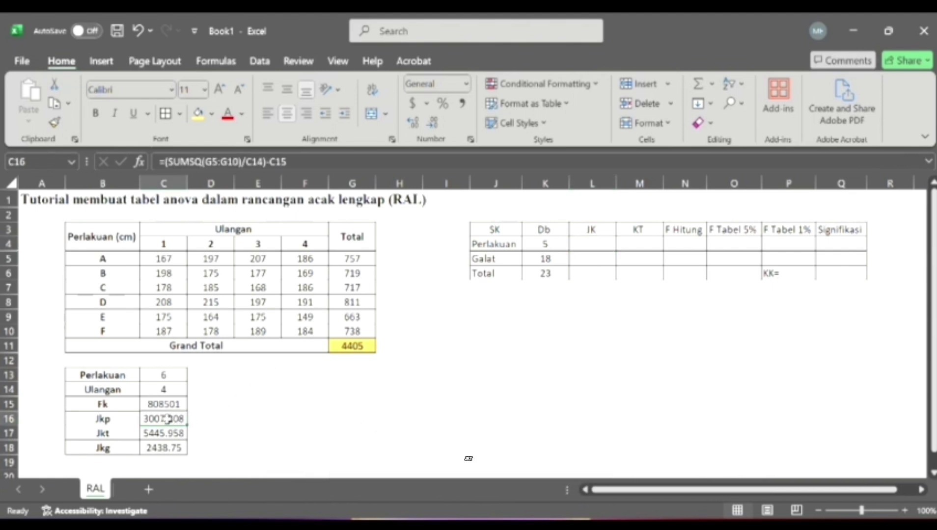
left_click(602, 242)
type("=")
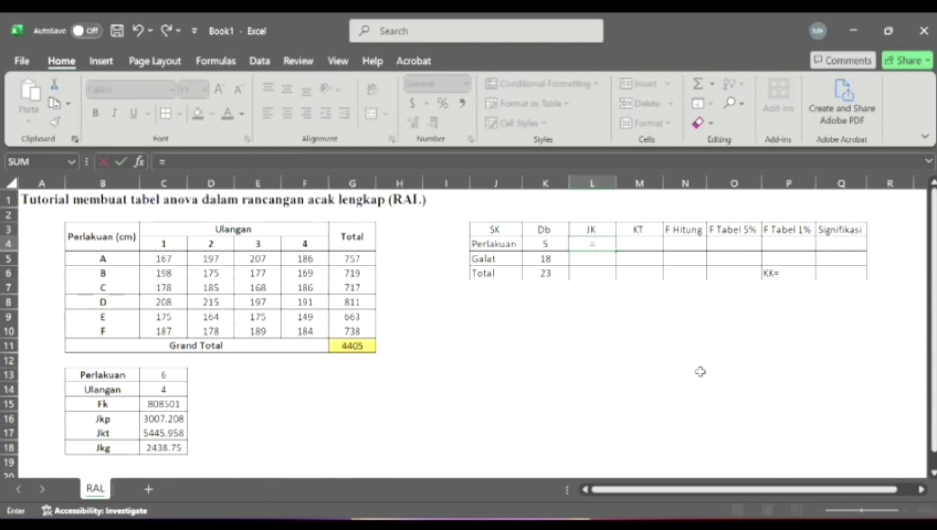
left_click(175, 418)
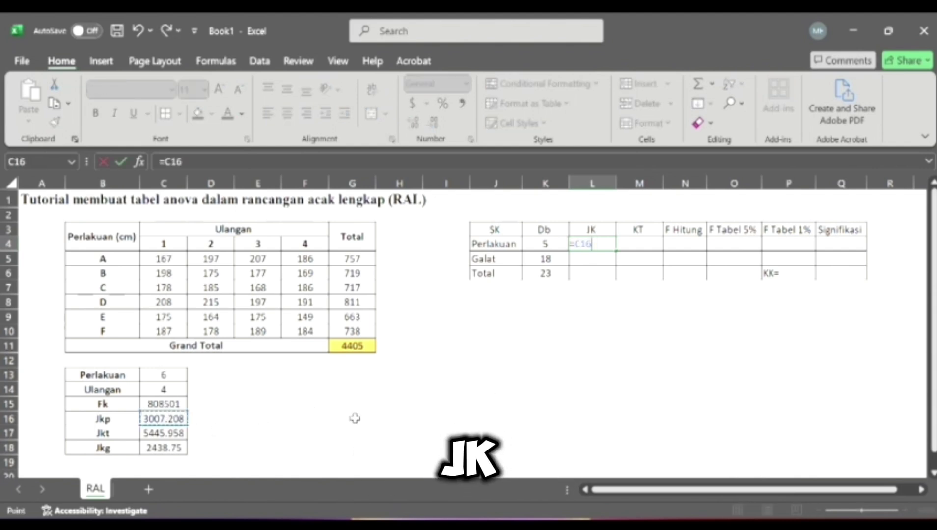
key("Return")
Step: Fill the Galat JK in L5 with a reference to the Jkg value, using =C18
type("=")
left_click(167, 447)
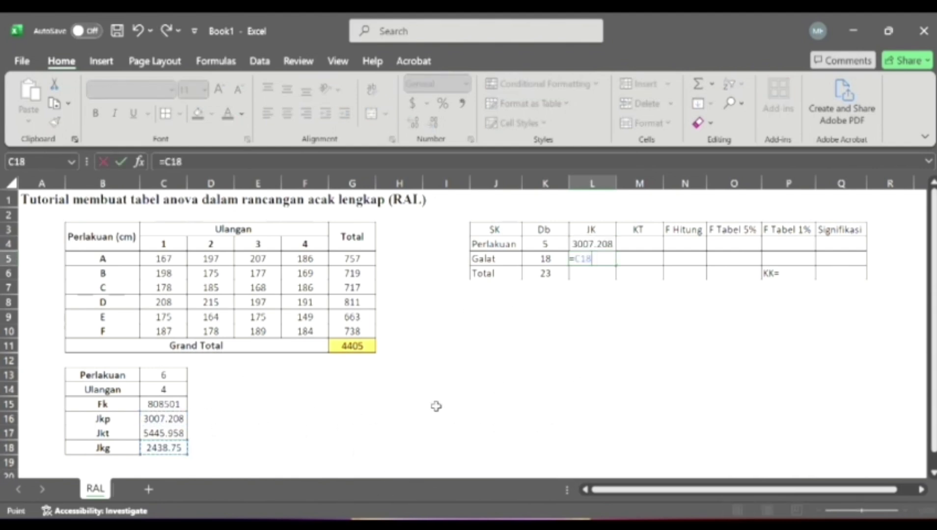
key("Return")
Step: Calculate the Total JK in L6 by summing the Perlakuan and Galat JK values, L4:L5, with SUM
type("=")
left_click(594, 244)
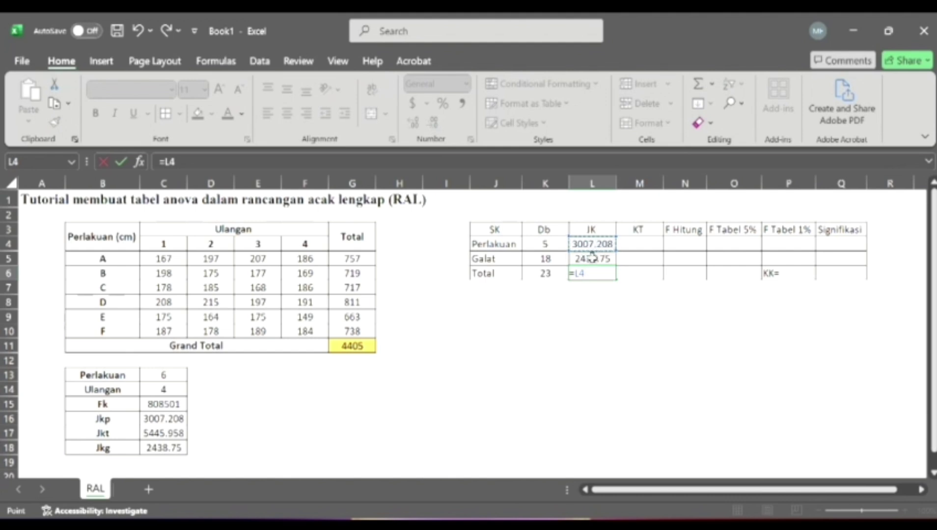
key("BackSpace")
key("BackSpace")
type("sum")
key("Tab")
left_click_drag(592, 244, 593, 259)
key("Return")
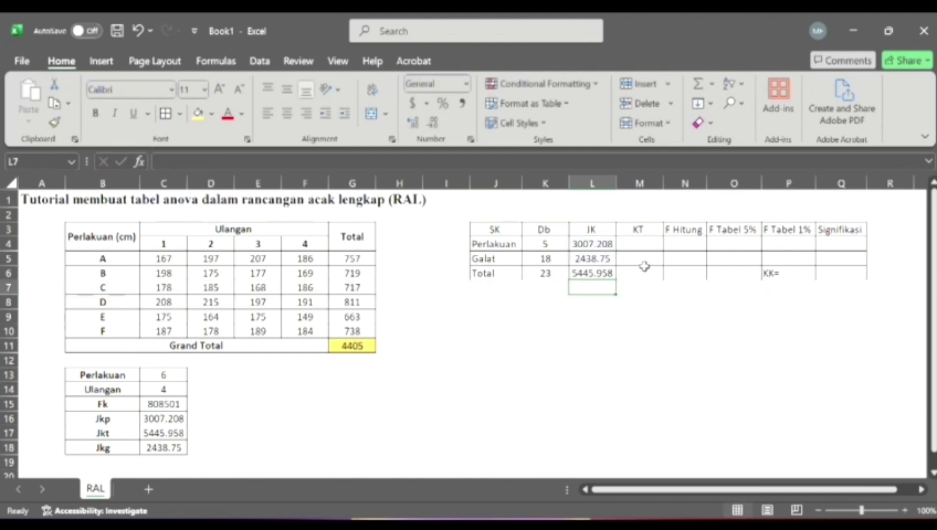
Step: Calculate the Perlakuan KT in M4 by dividing its JK by its Db, using =L4/K4
left_click(638, 244)
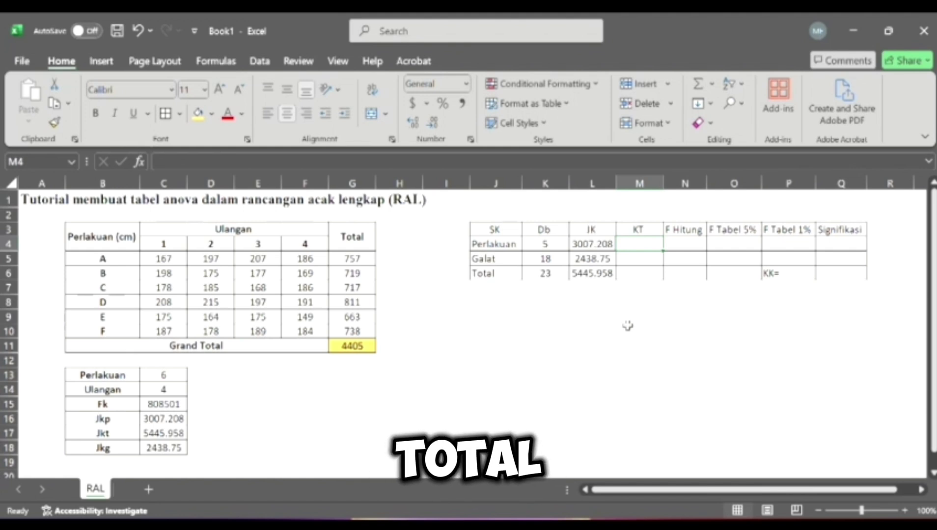
type("=")
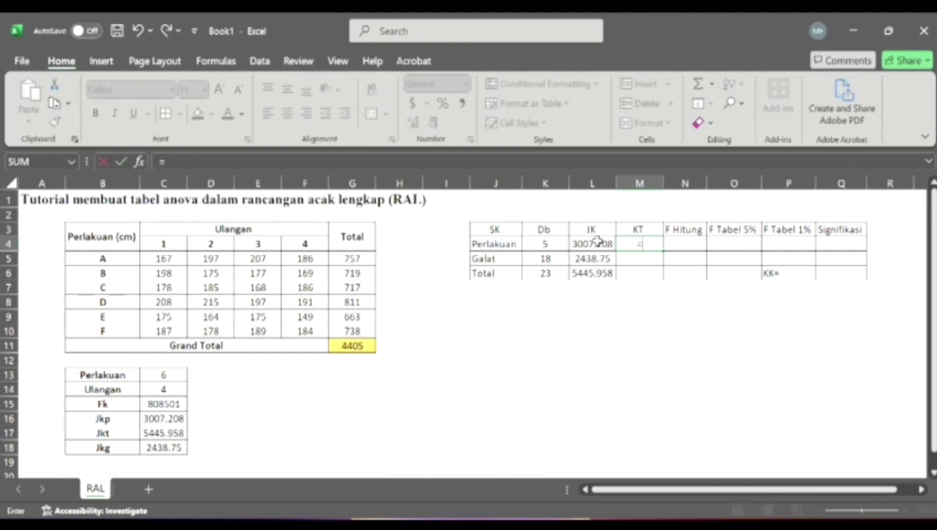
left_click(595, 244)
type("/")
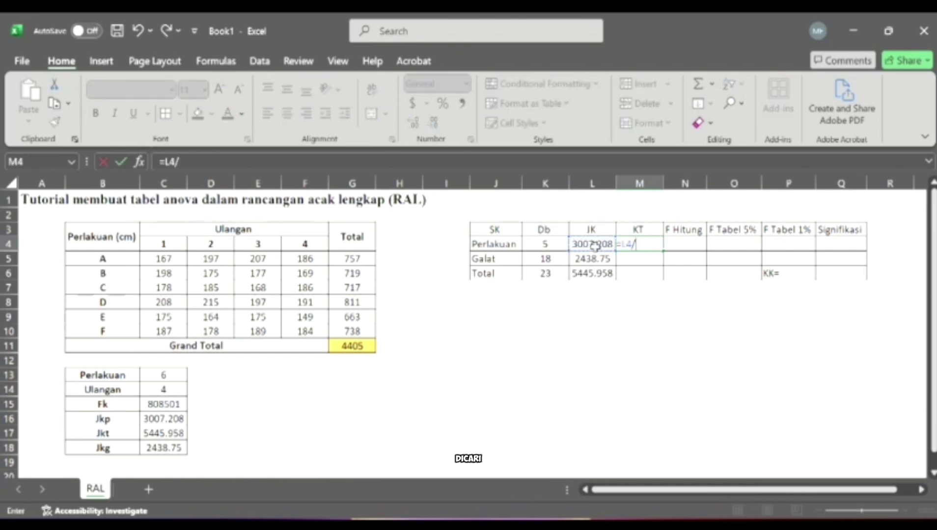
left_click(545, 244)
key("Return")
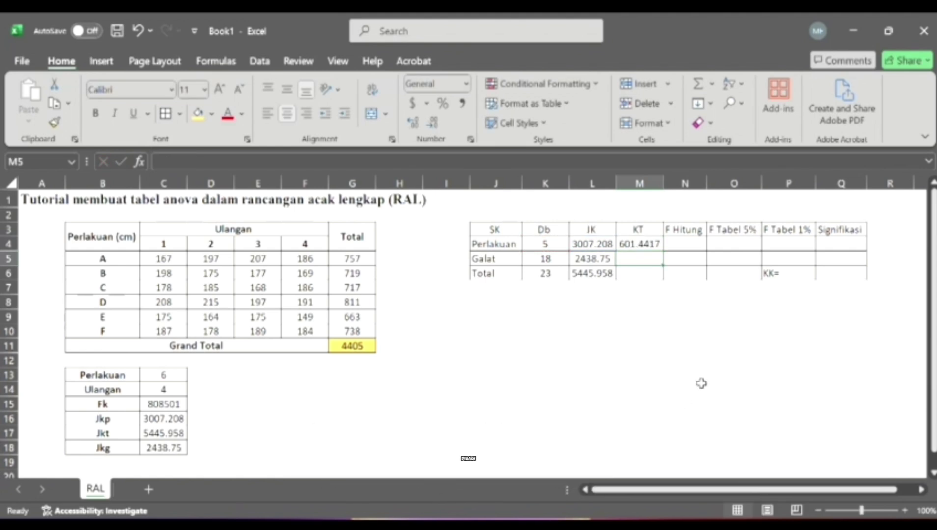
Step: Calculate the Galat KT in M5 by dividing its JK by its Db, using =L5/K5
type("=")
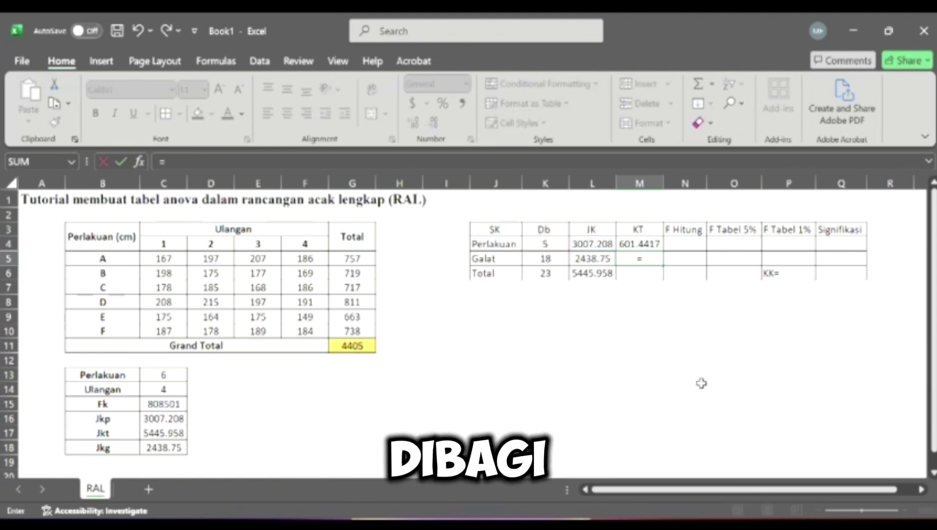
left_click(601, 259)
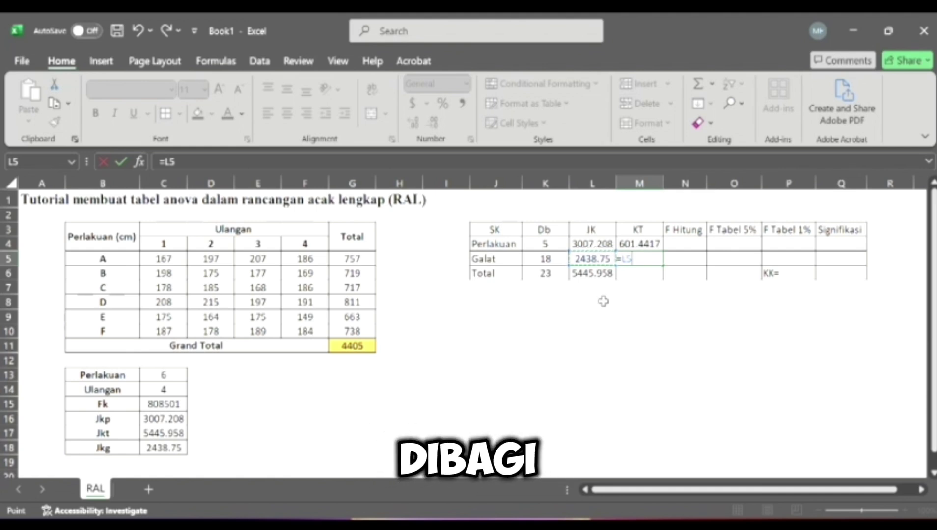
type("/")
left_click(548, 259)
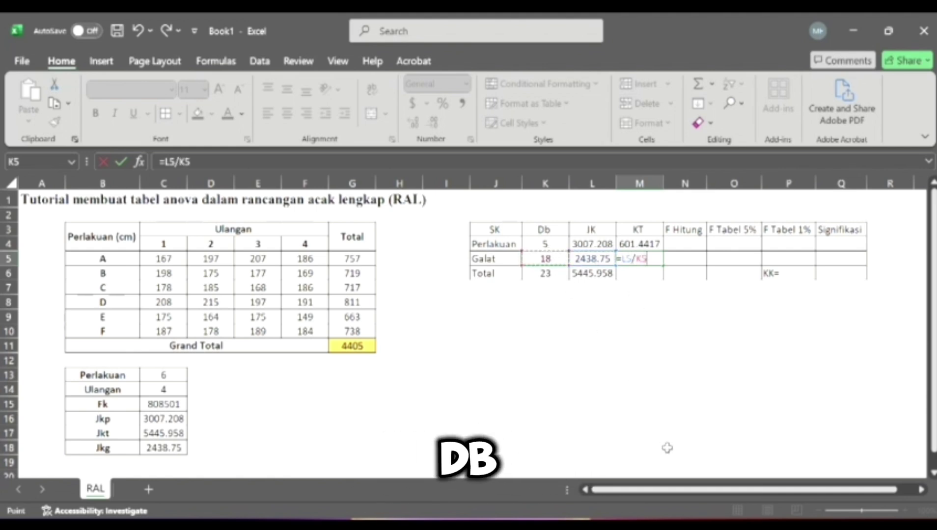
key("Return")
Step: Calculate F Hitung in N4 as Perlakuan KT divided by Galat KT, using =M4/M5
left_click(692, 243)
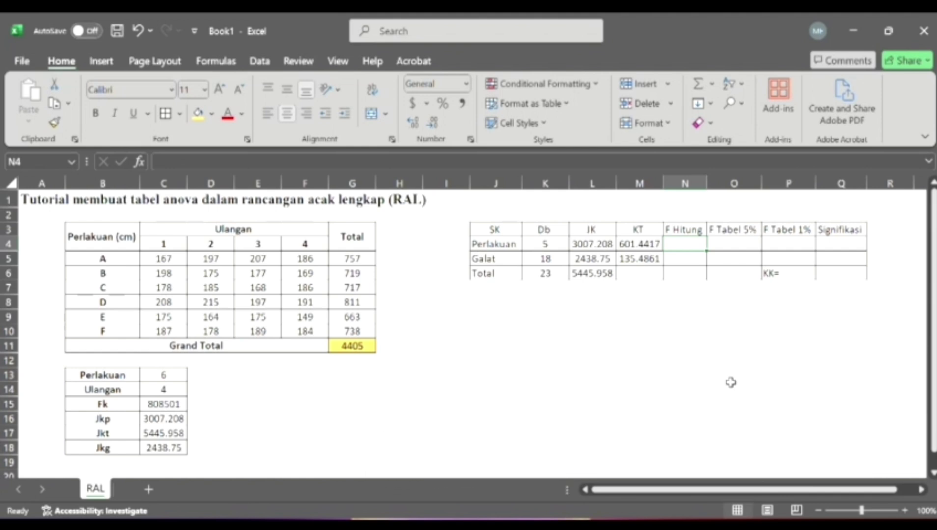
left_click(591, 316)
left_click(680, 246)
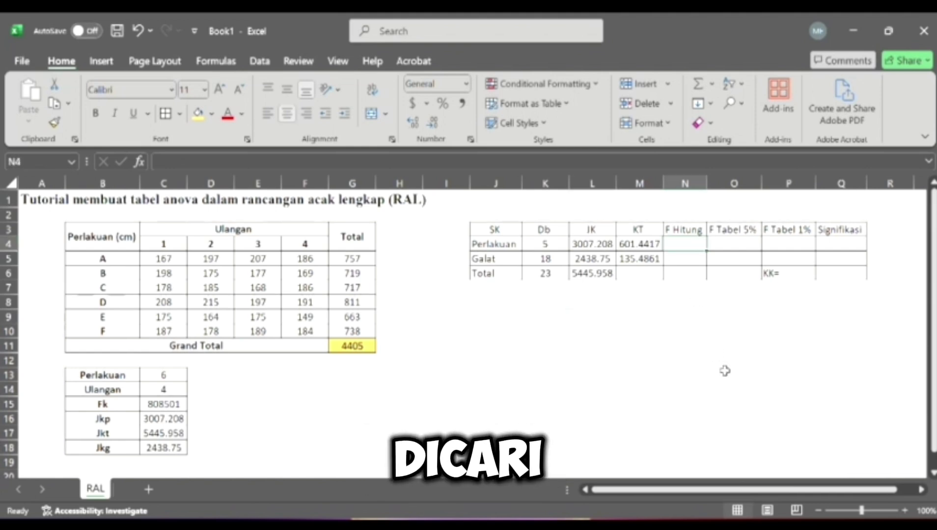
type("=")
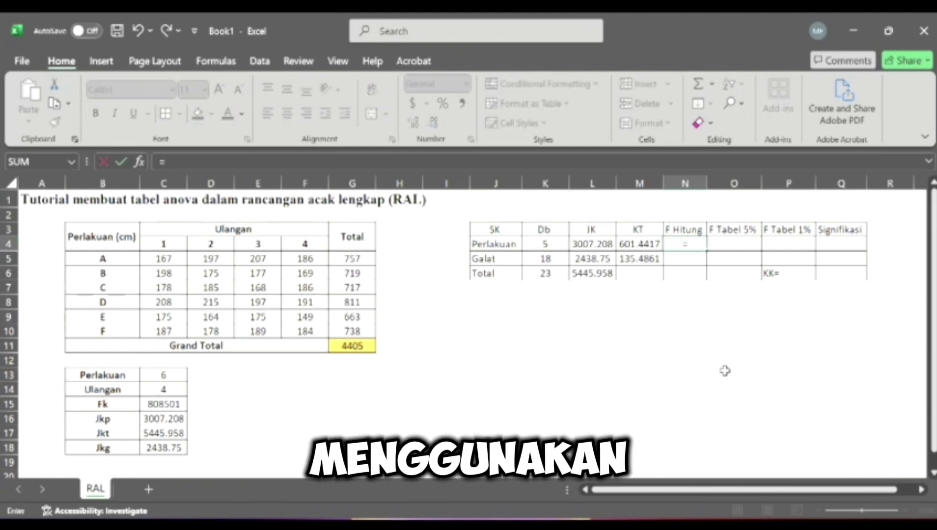
left_click(632, 249)
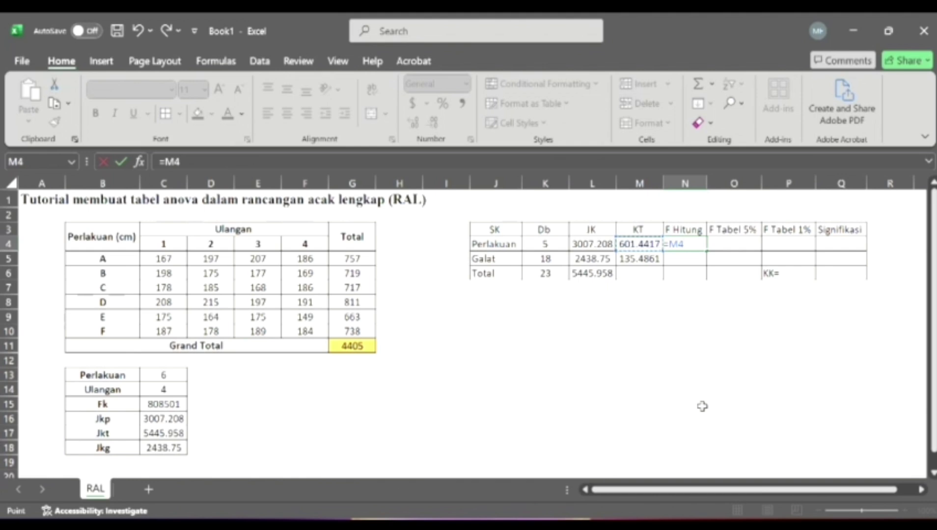
type("/")
left_click(633, 258)
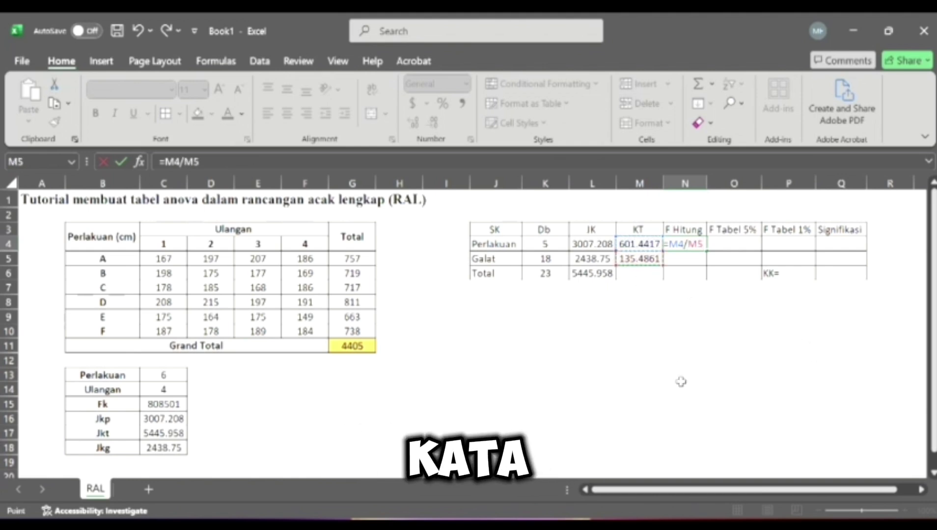
key("Return")
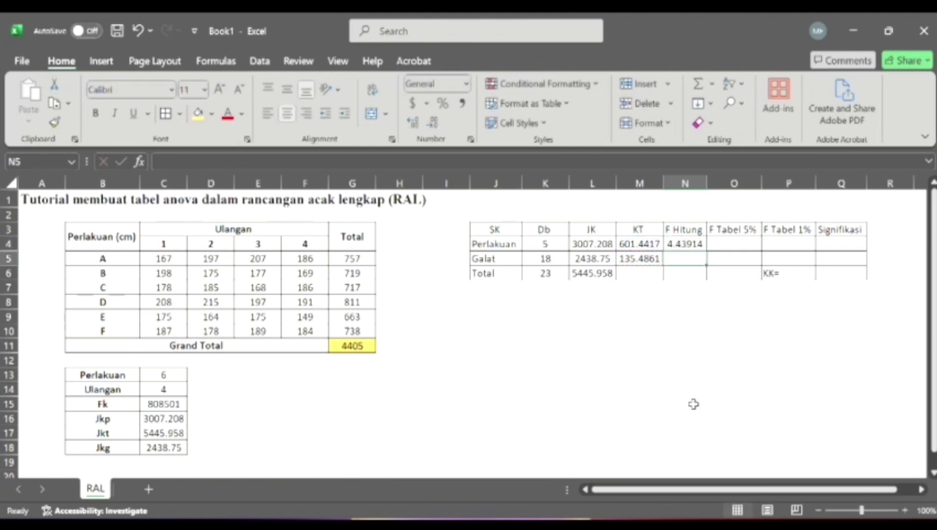
Step: Calculate F Tabel 5% in O4 using FINV with probability 0.05 and the Perlakuan and Galat degrees of freedom
left_click(739, 245)
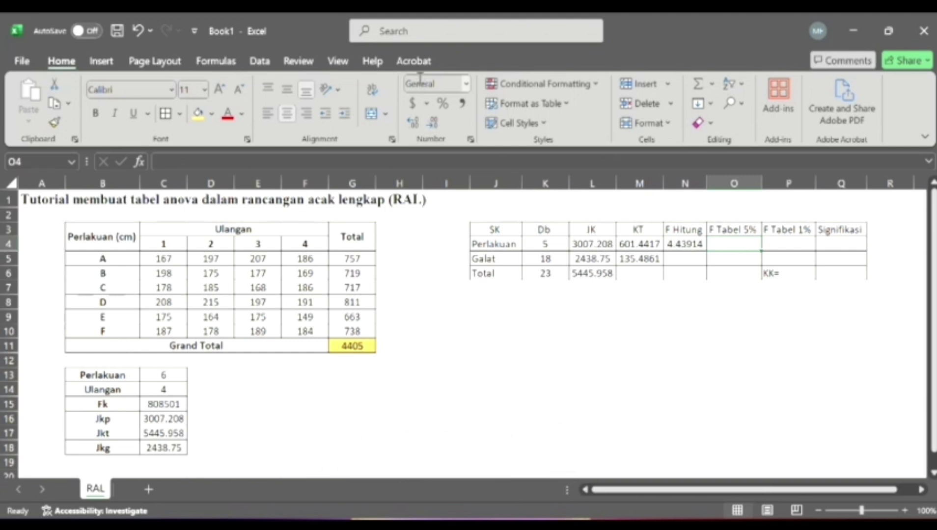
type("=finv")
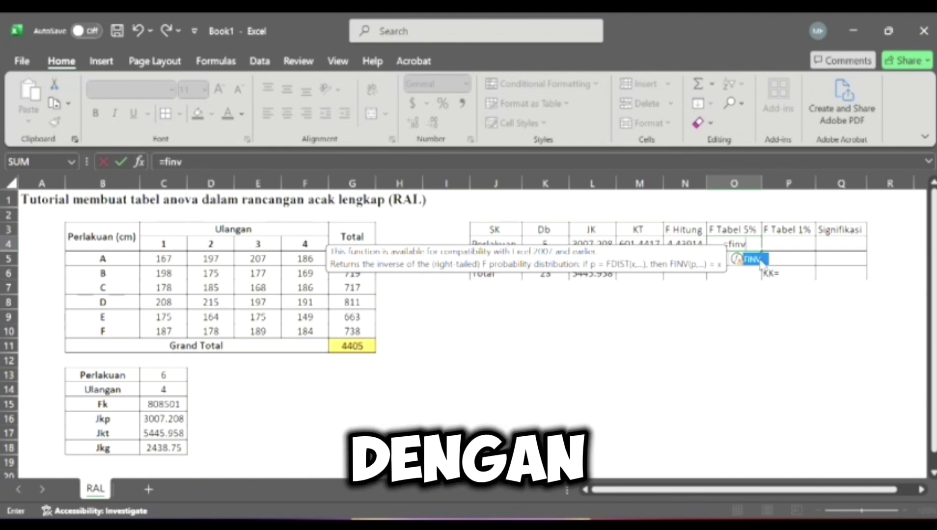
double_click(737, 259)
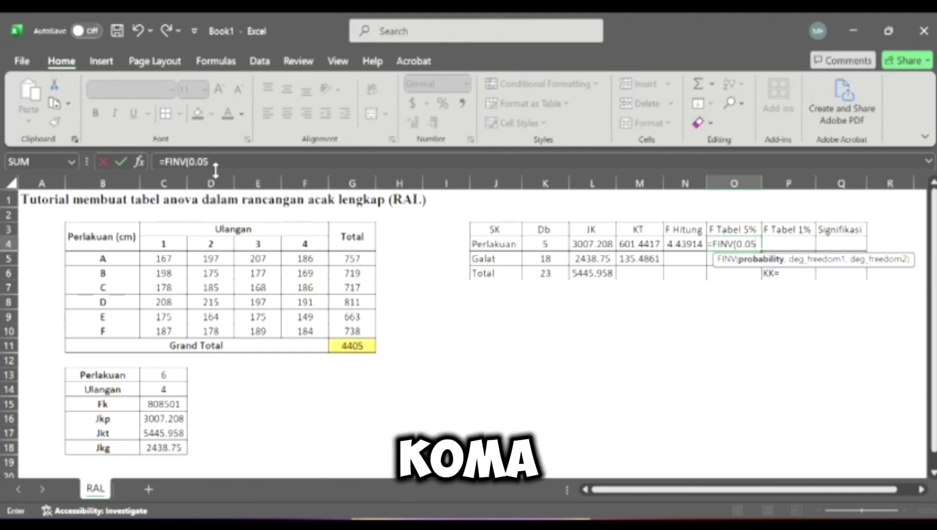
type(",")
left_click(545, 244)
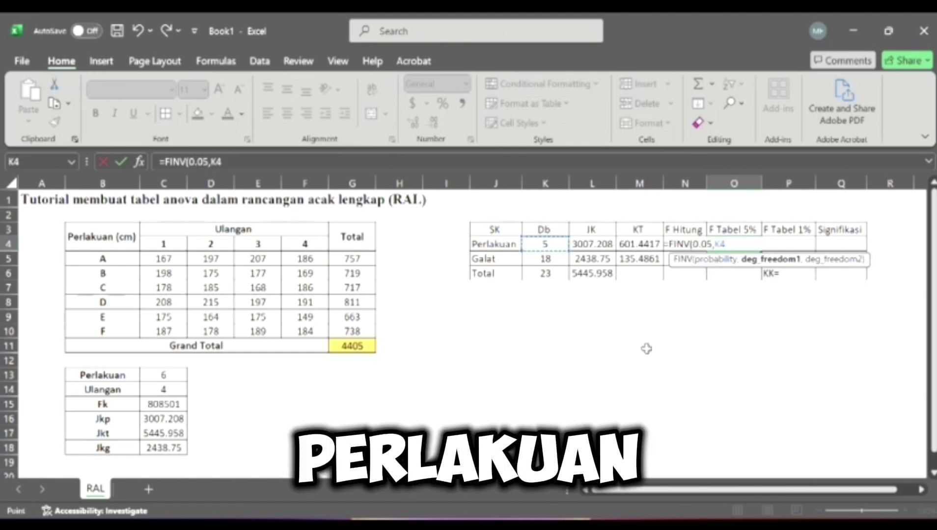
type(",")
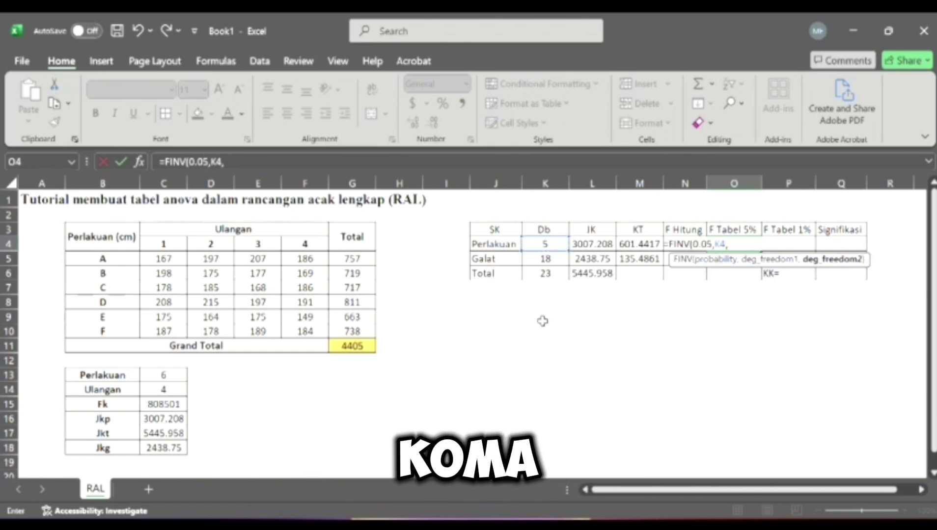
left_click(507, 262)
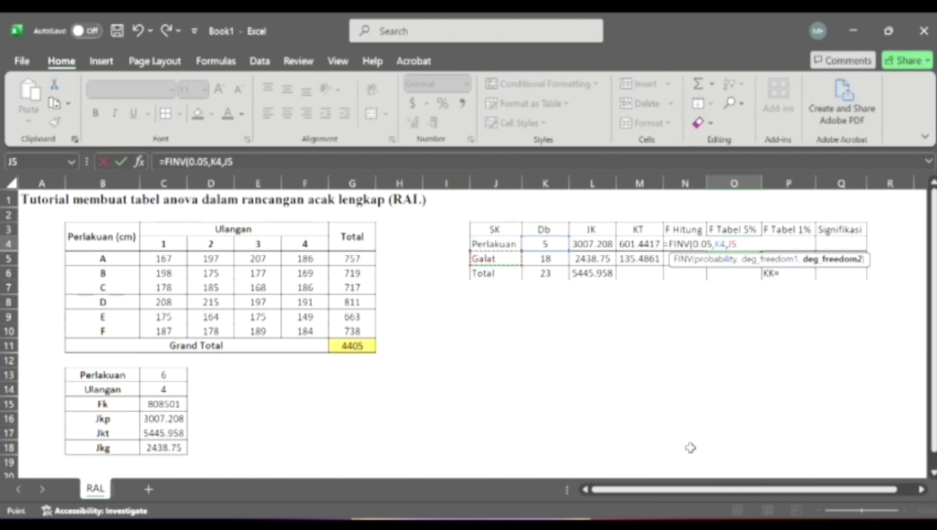
key("Return")
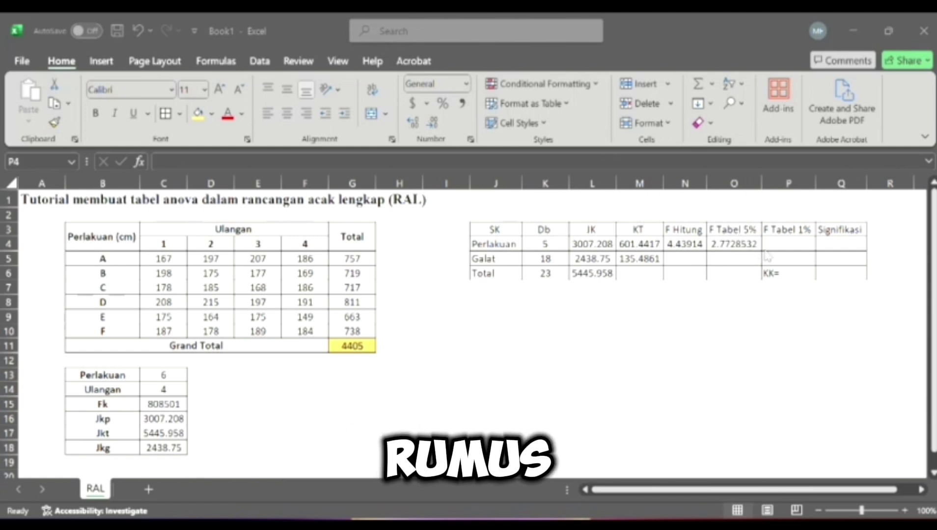
Step: Calculate F Tabel 1% in P4 using FINV with probability 0.01 and degrees of freedom from K4 and K5
left_click(780, 244)
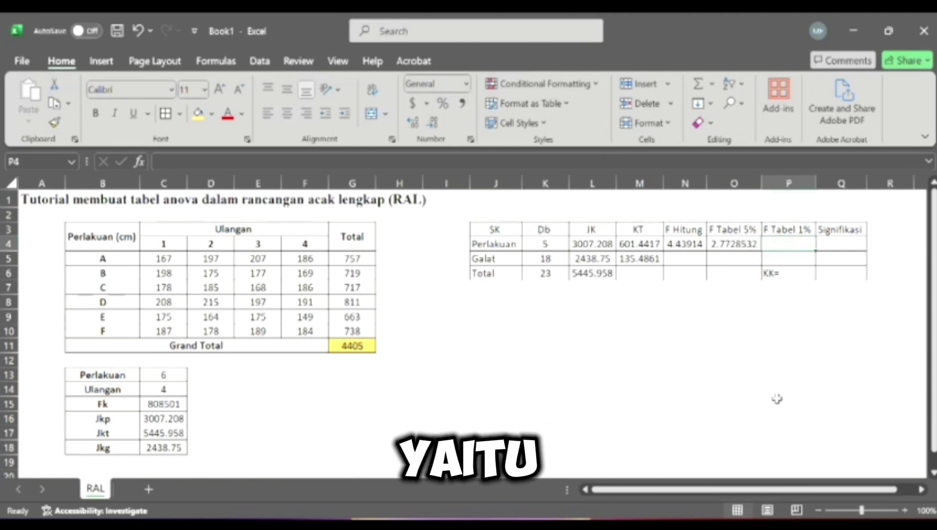
type("=finv")
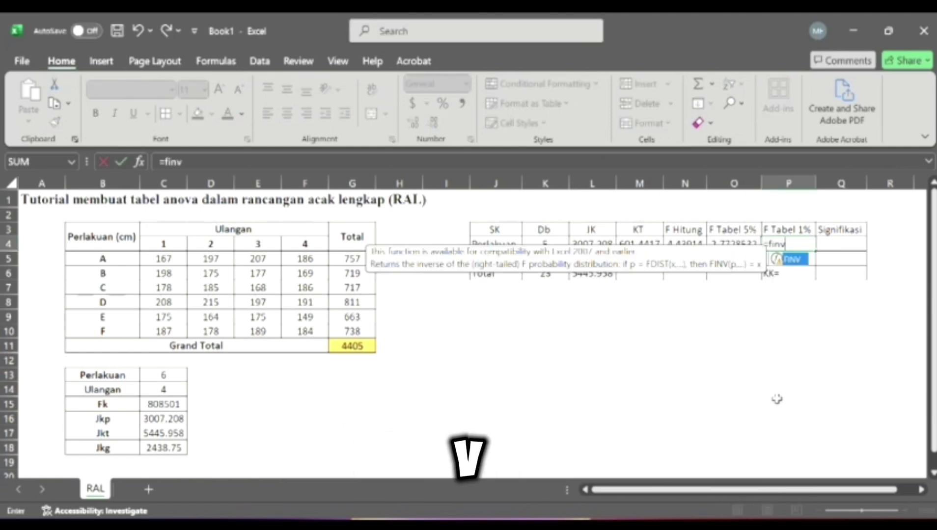
double_click(792, 259)
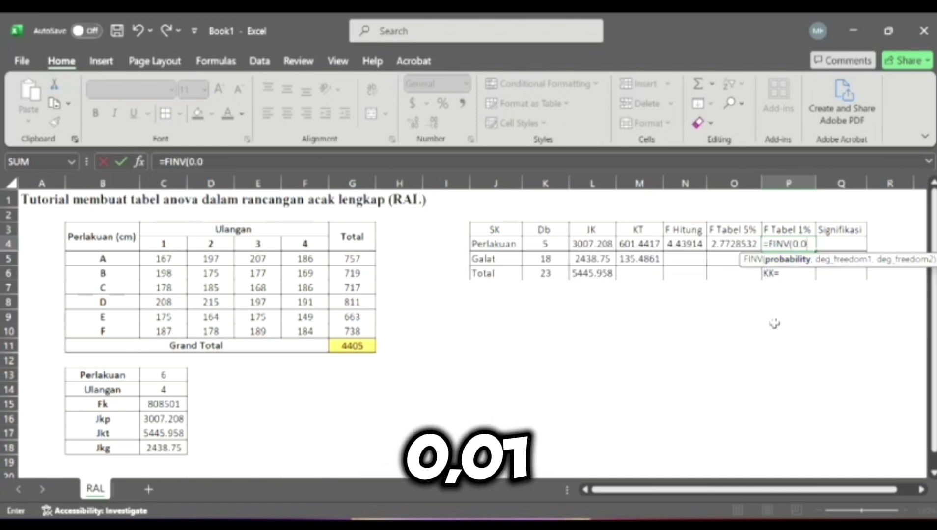
type("0.01,")
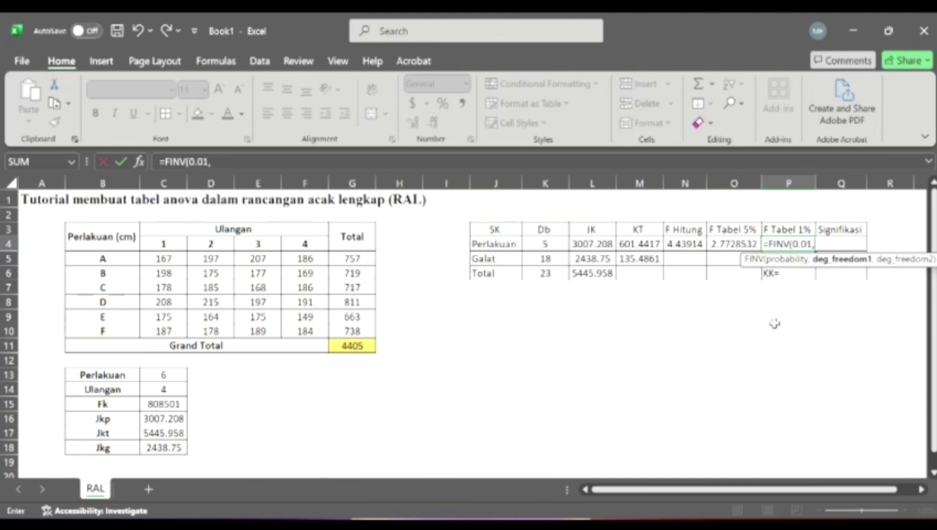
left_click(550, 242)
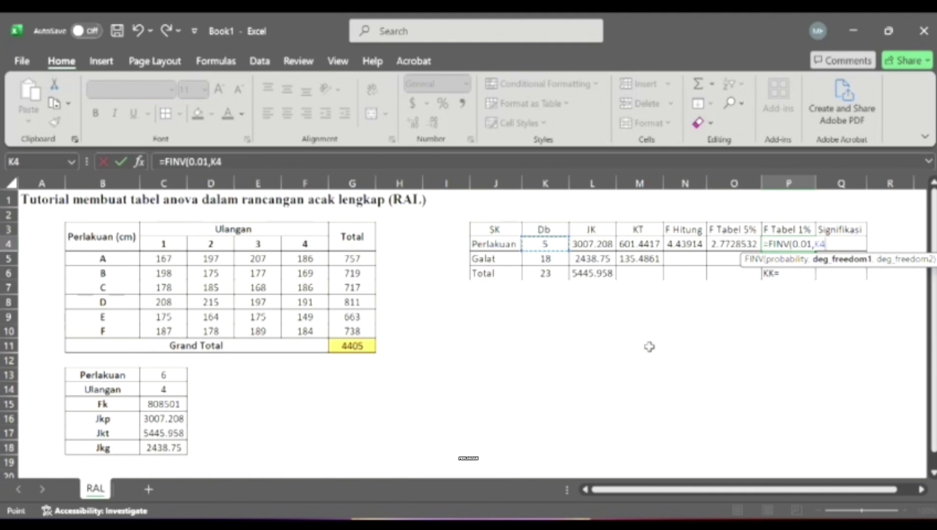
type(",")
left_click(541, 257)
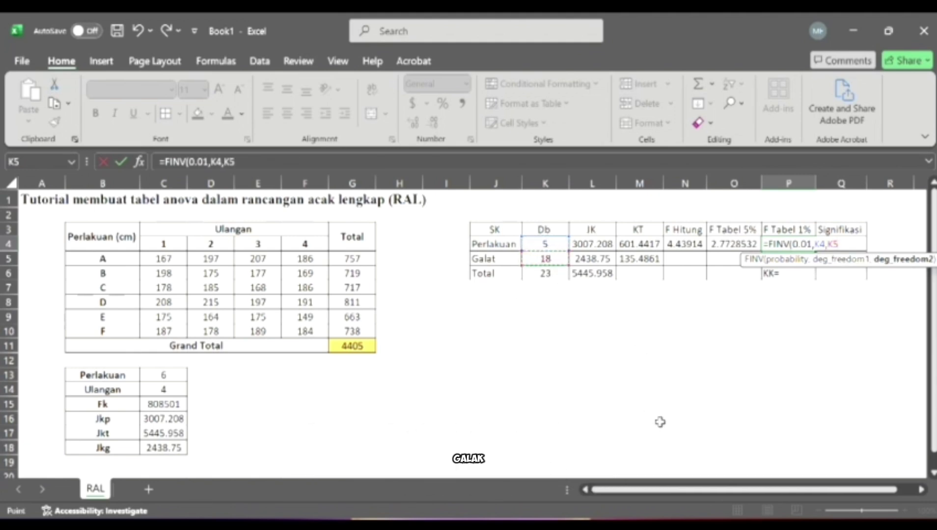
key("Return")
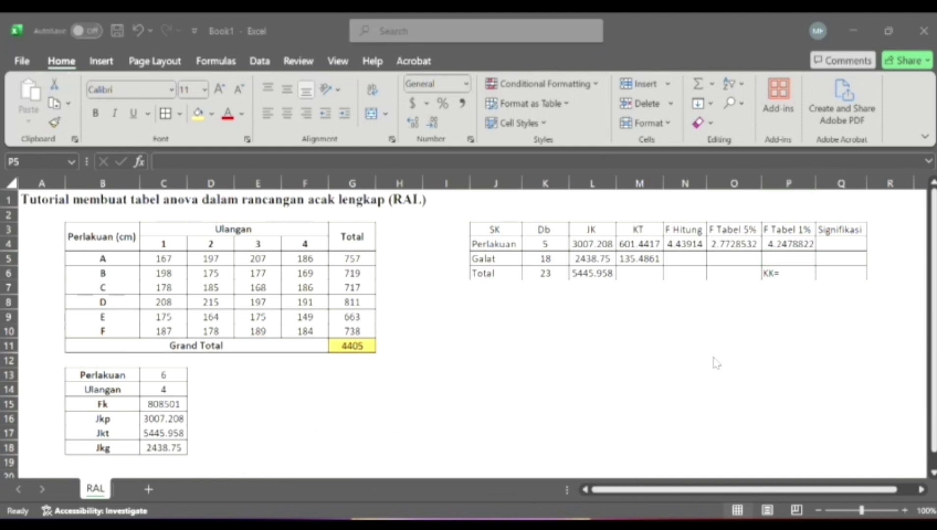
Step: Compare F Hitung with F Tabel 1%, note "F hitung > F tabel 1% = Sangat Nyata **" in J8 and enter ** under Signifikasi for Perlakuan
left_click(842, 244)
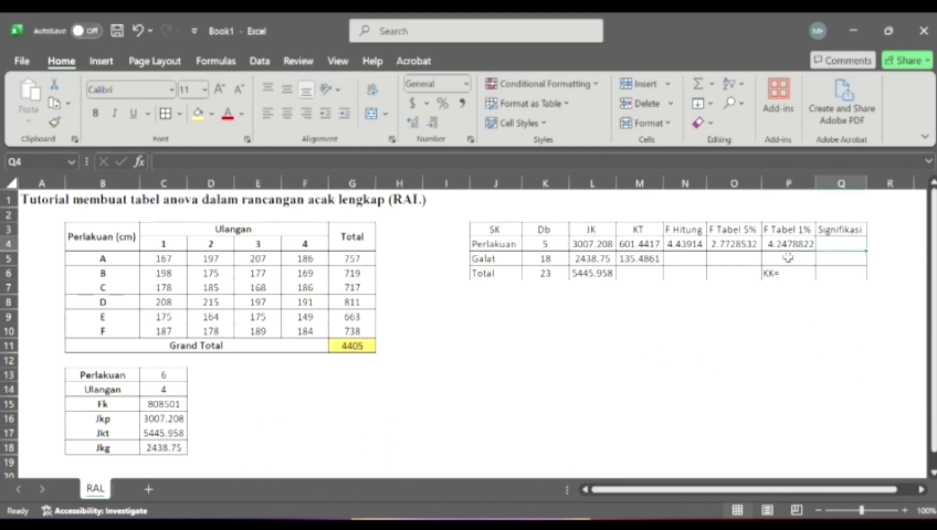
left_click(685, 242)
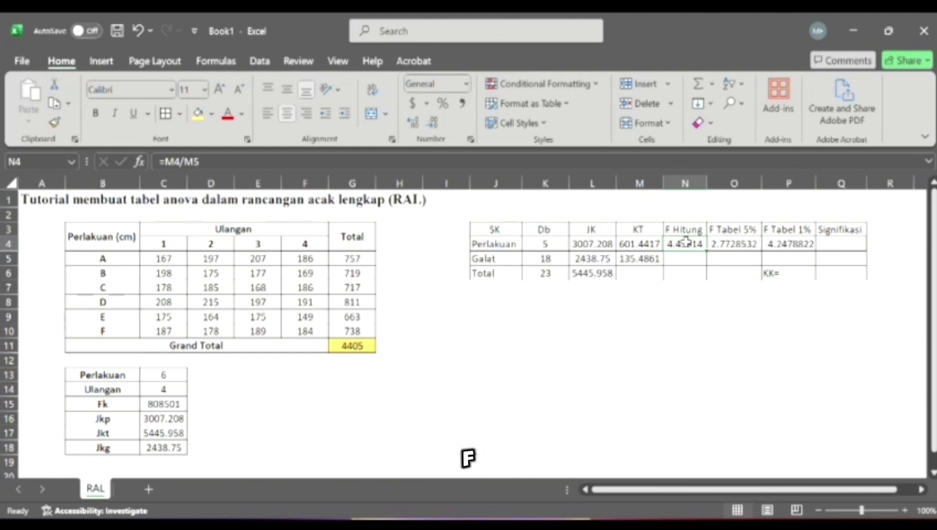
left_click(793, 244)
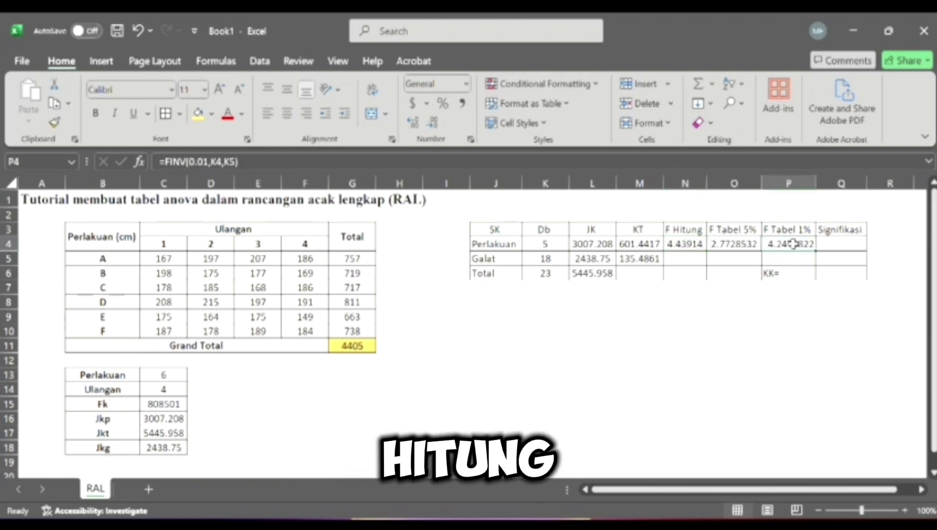
left_click(501, 302)
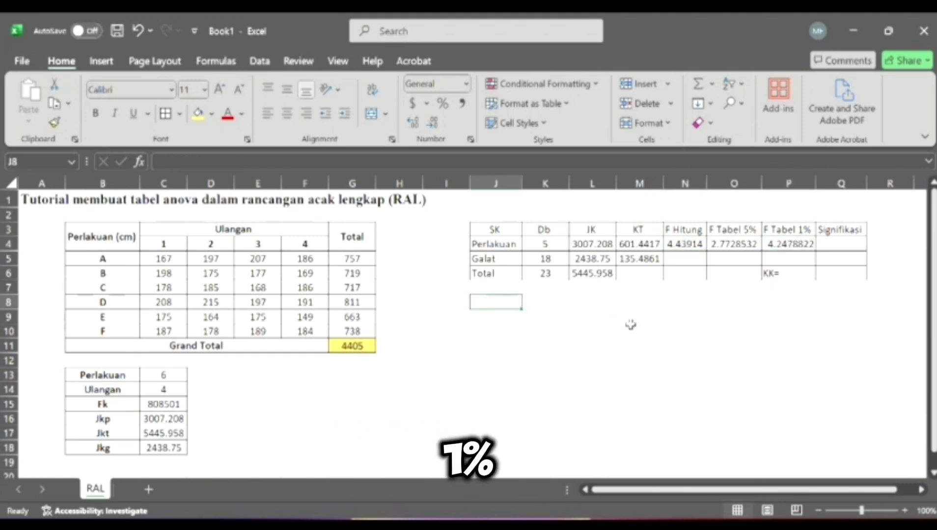
type("F hitung >")
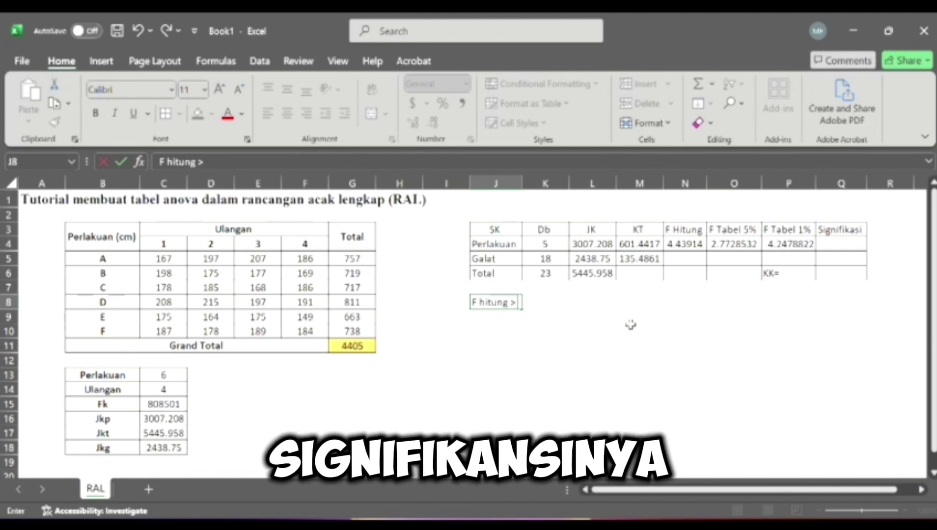
type(" F tabel 1% = Sangat Nyata **")
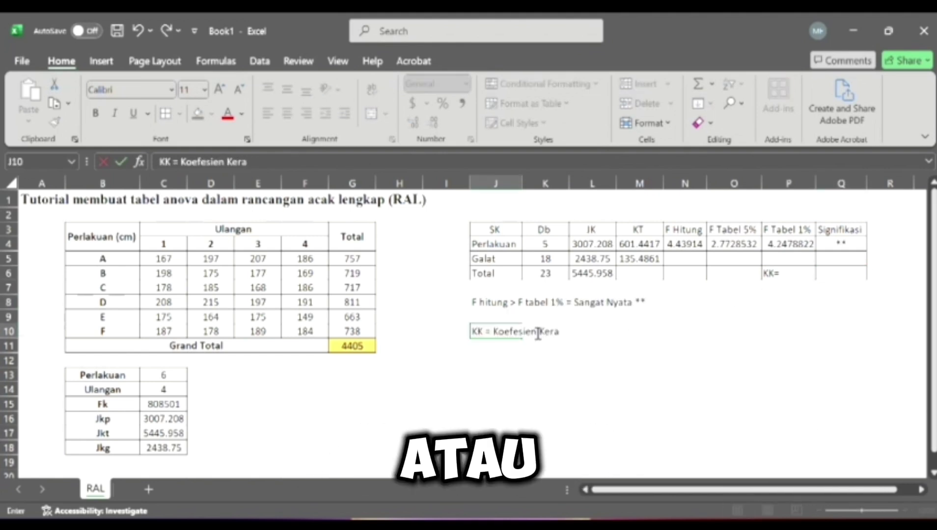
Step: Complete the explanatory note "KK = Koefesien Keragaman" in J10 below the ANOVA table
type("ga")
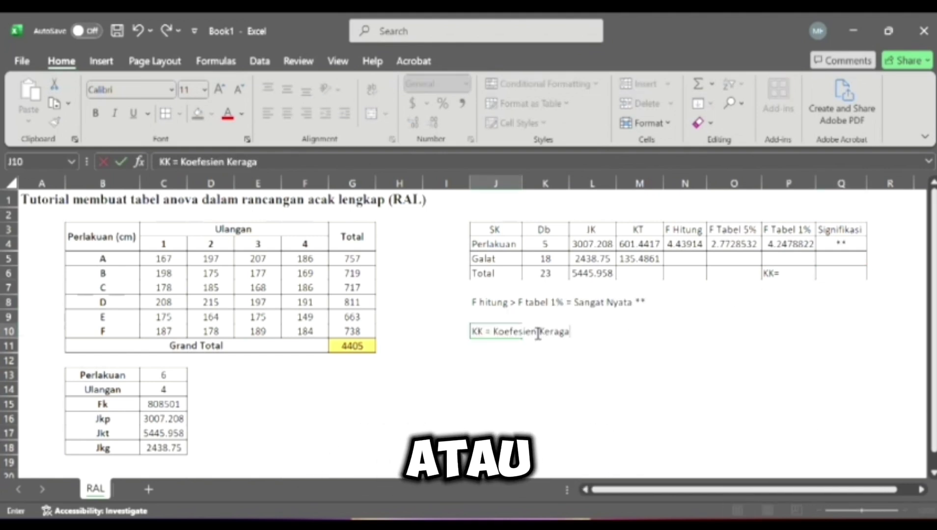
type("man")
key("Return")
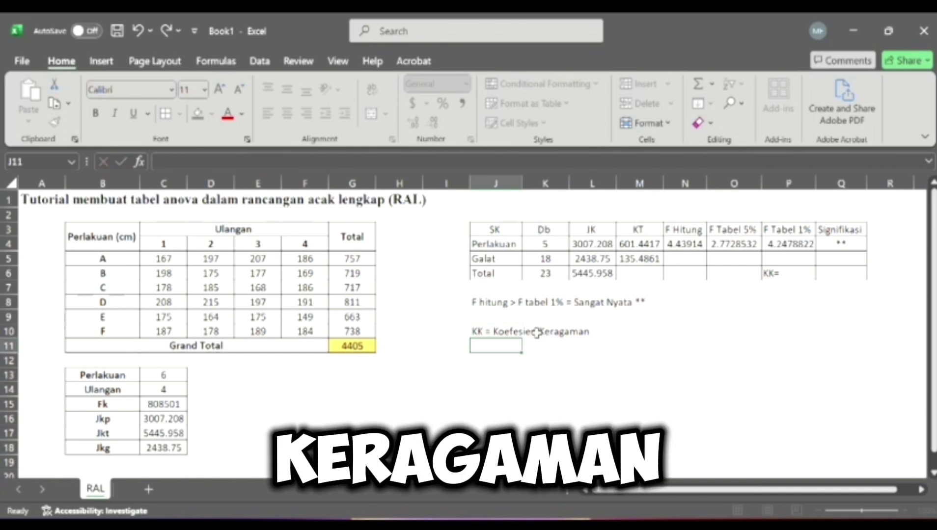
Step: Calculate the KK value in Q6 using =SQRT(M5)/(G11/(6*4))*100
left_click(828, 274)
type("=sqrt")
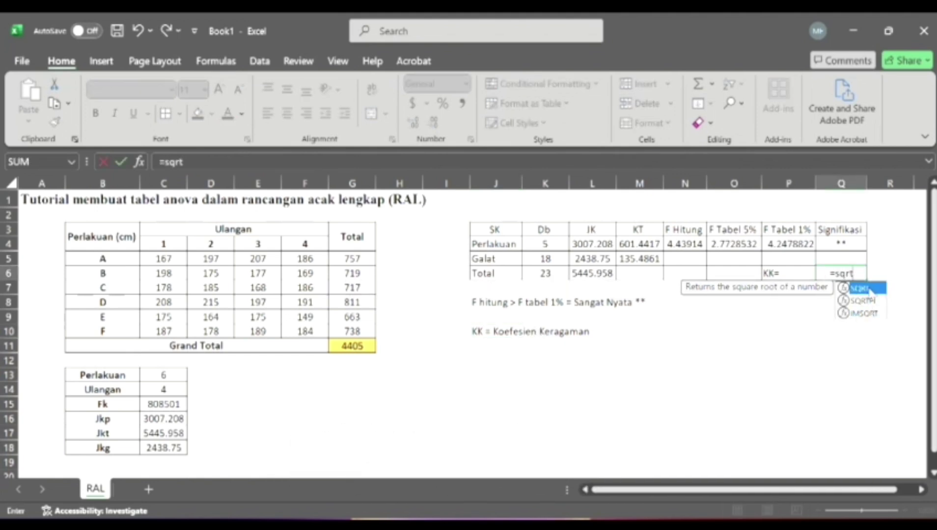
double_click(869, 290)
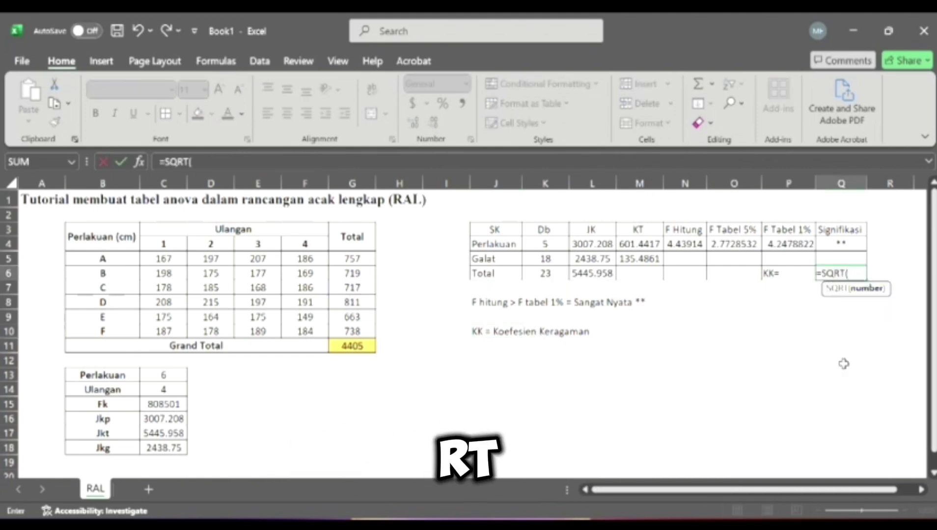
left_click(637, 266)
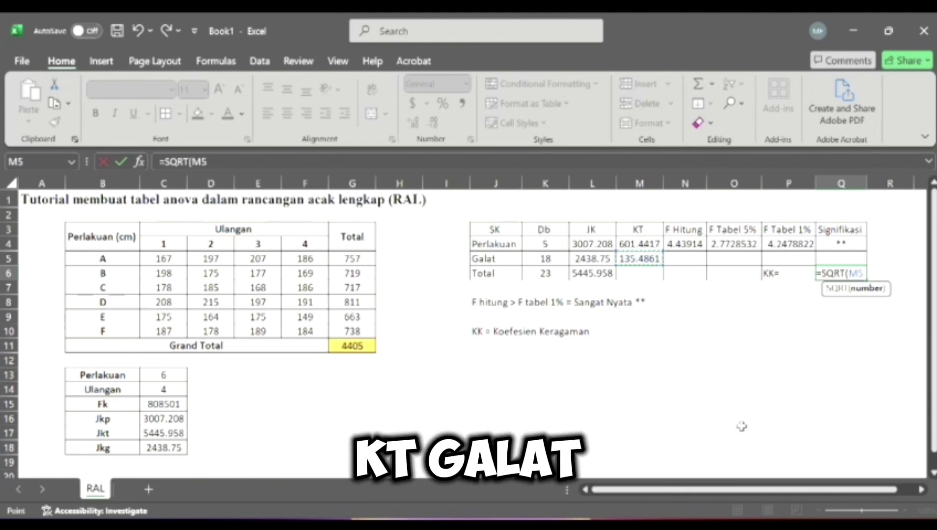
type(")/")
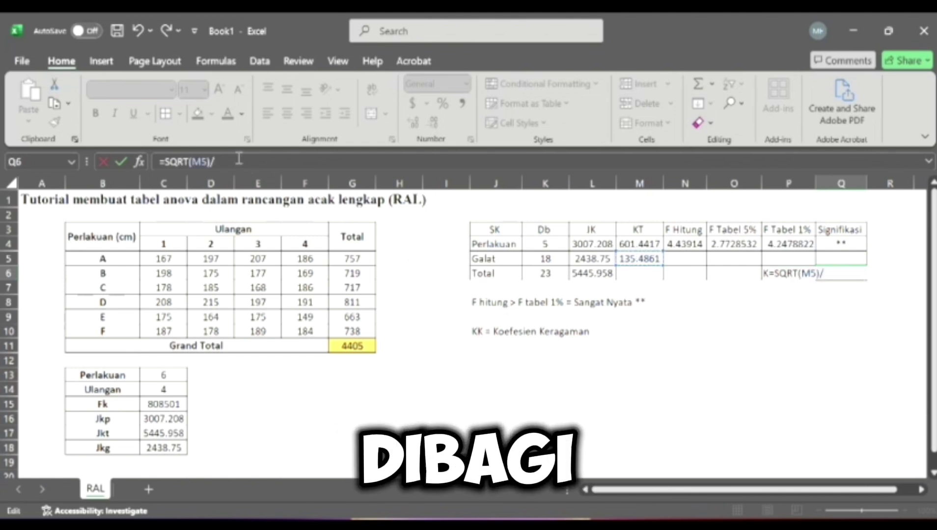
left_click(352, 345)
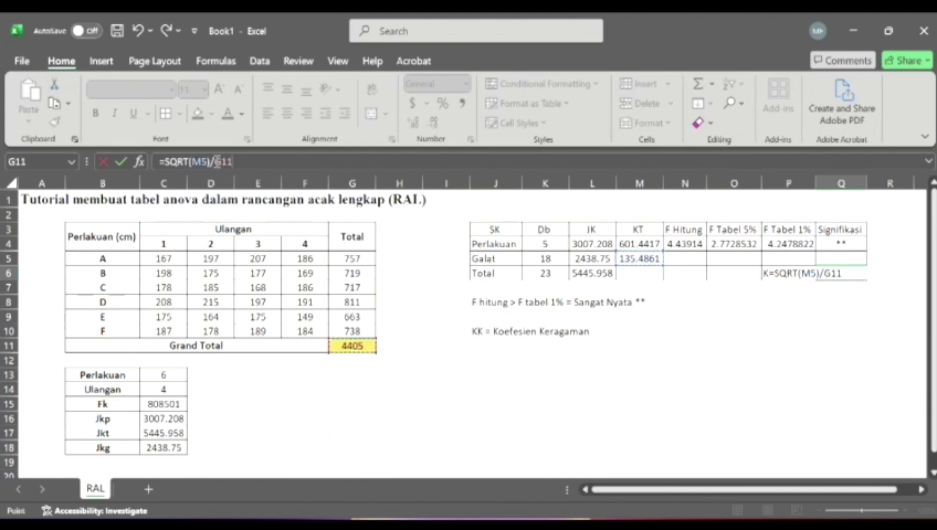
left_click(216, 162)
type("(")
left_click(264, 167)
type("/(")
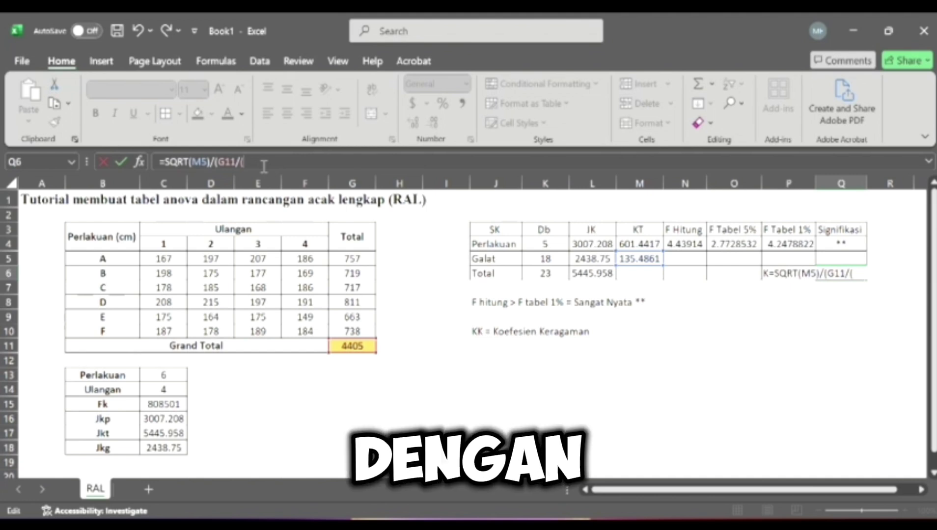
type("6*4)")
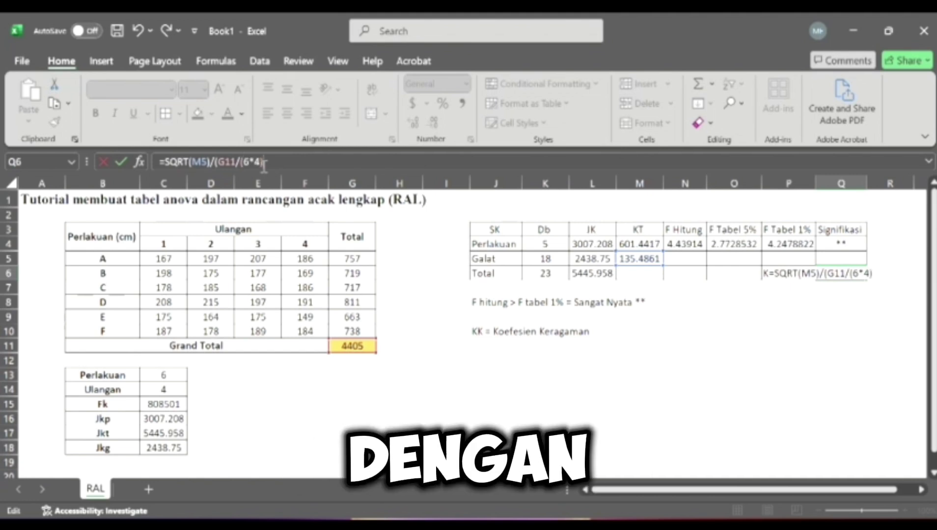
type(")")
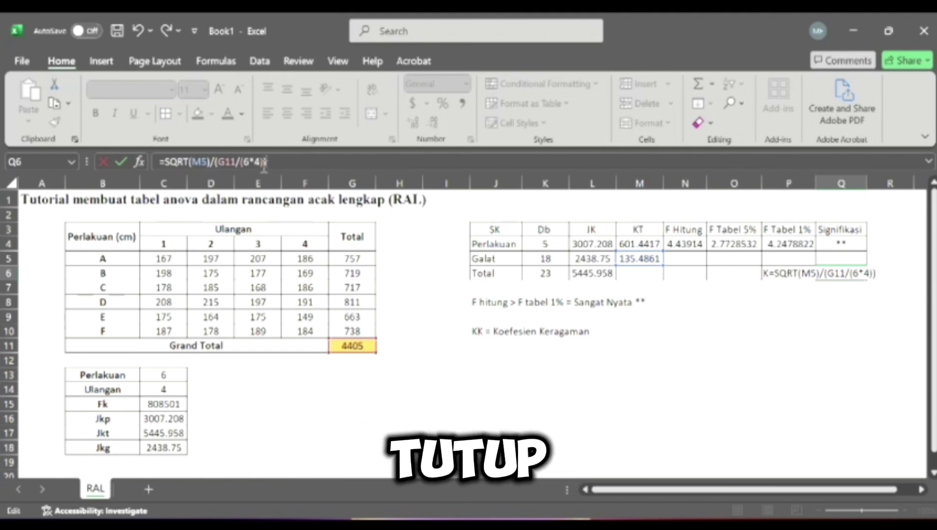
type("*100")
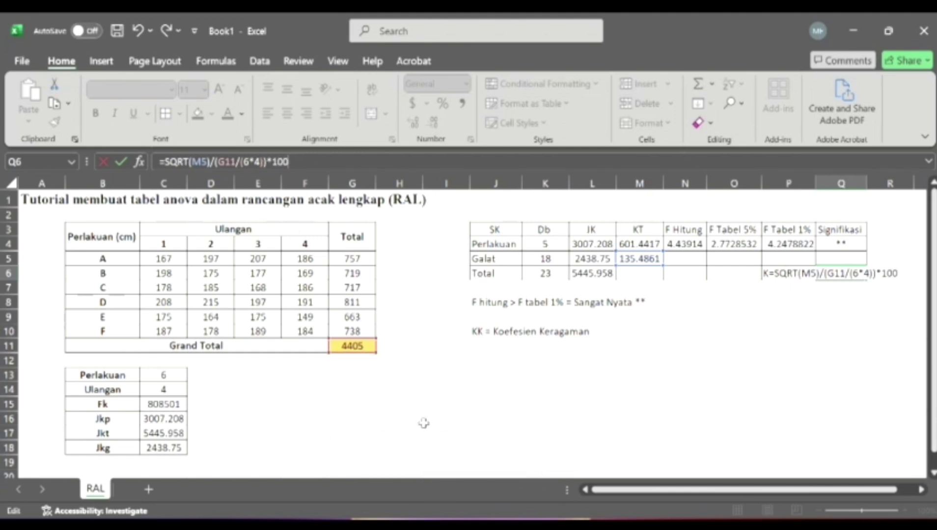
key("BackSpace")
key("BackSpace")
key("BackSpace")
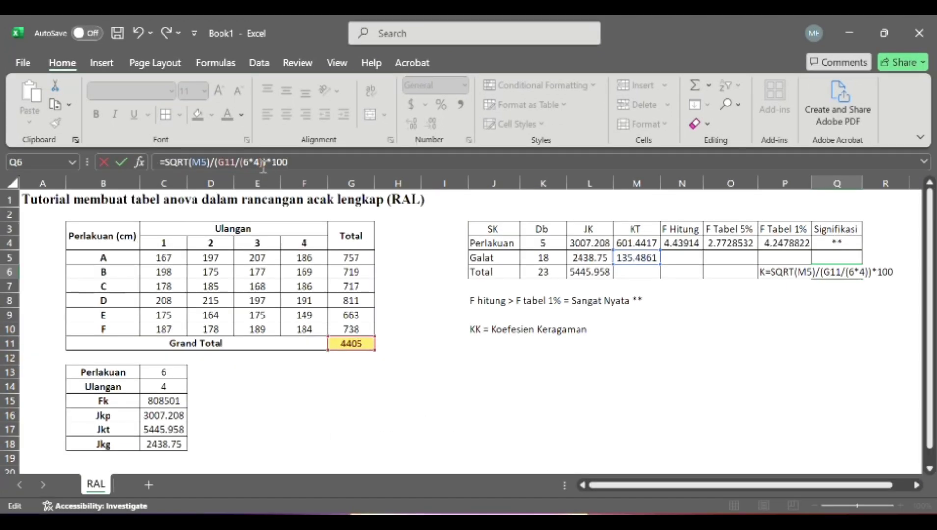
key("Return")
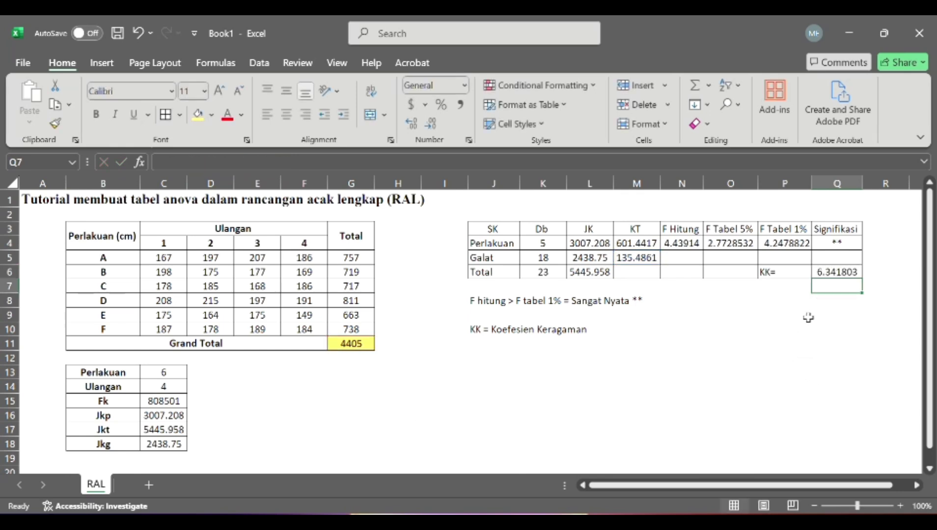
Step: Highlight the KK result in Q6 with a yellow fill
left_click(838, 272)
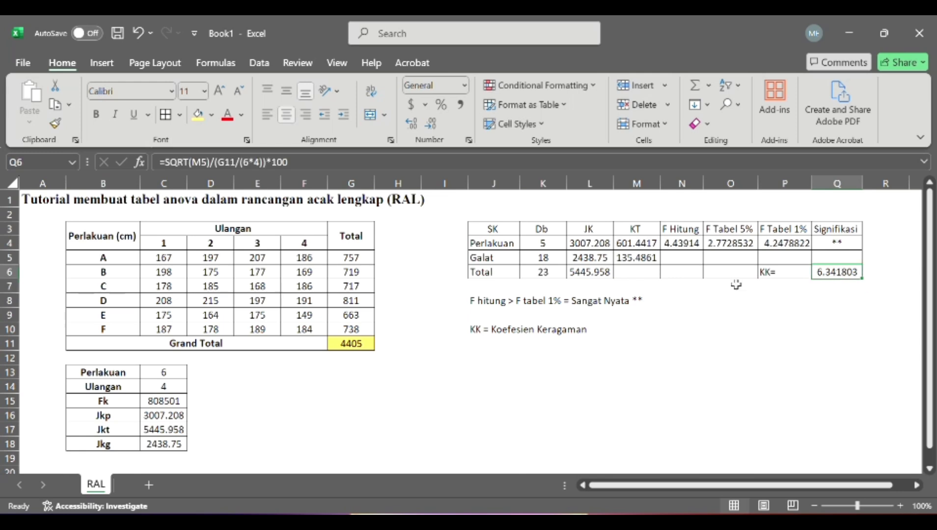
left_click(198, 114)
left_click(878, 419)
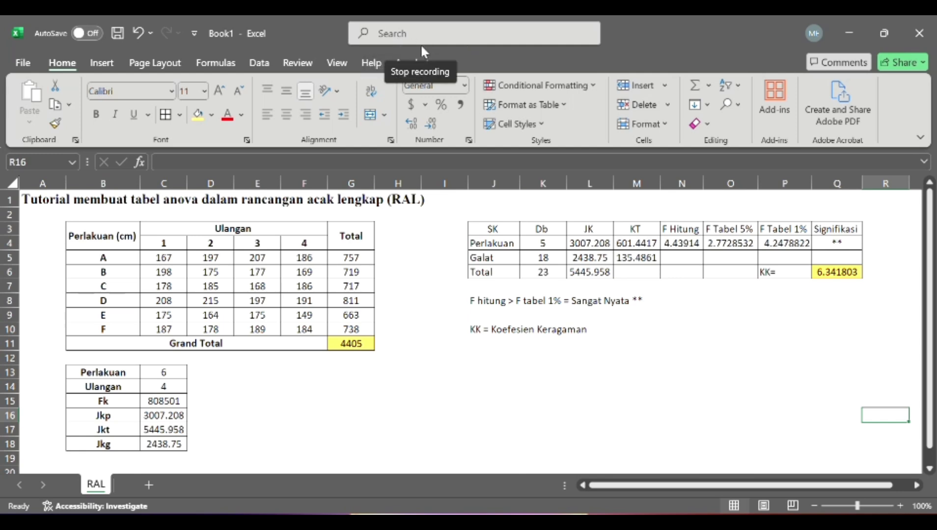
Step: Fill the data table's header cells B3:G4 and treatment labels A to F in B5:B10 with light orange
left_click_drag(92, 238, 337, 243)
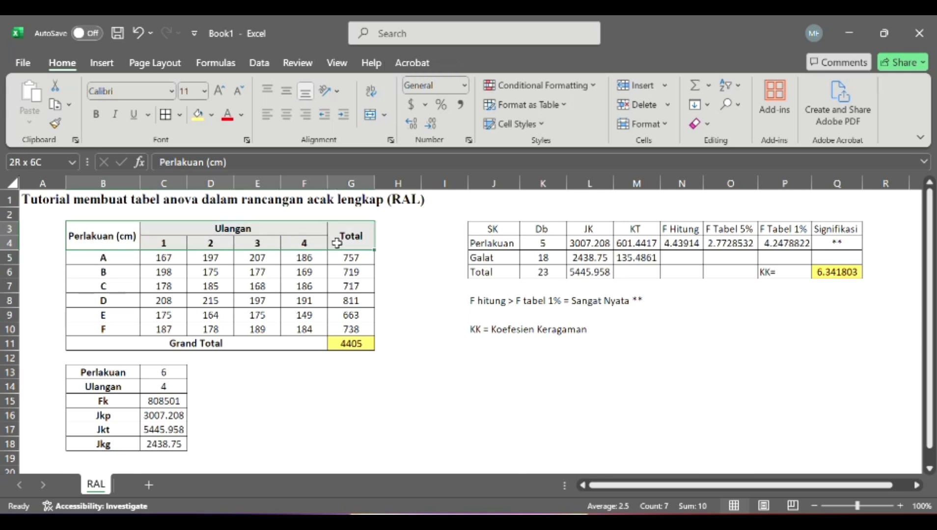
left_click(211, 114)
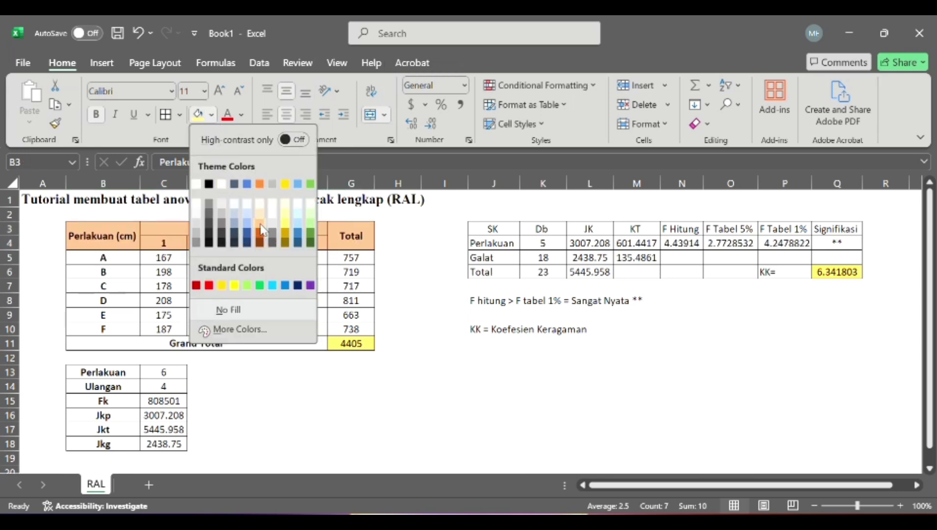
left_click(261, 226)
left_click_drag(115, 259, 116, 331)
left_click(198, 114)
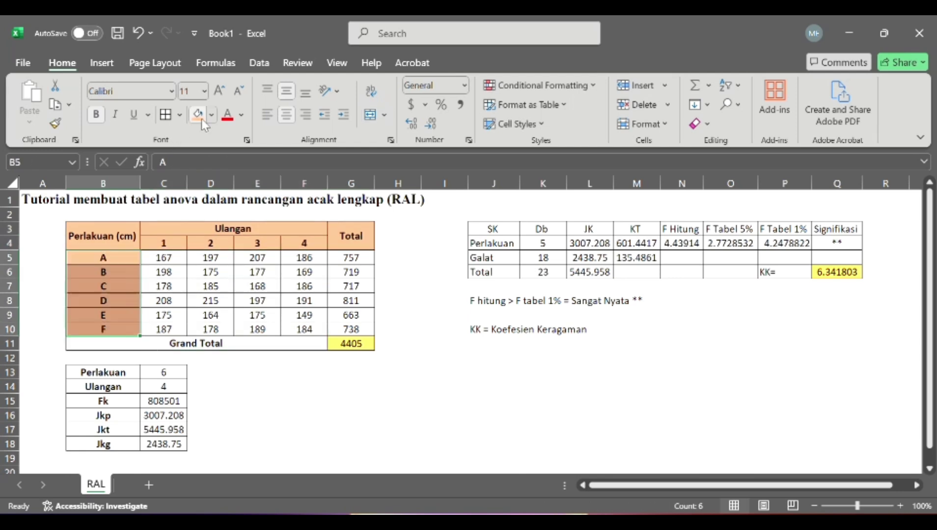
Step: Fill the Grand Total label in row 11 and the treatment totals in G5:G10 with light yellow
left_click(241, 346)
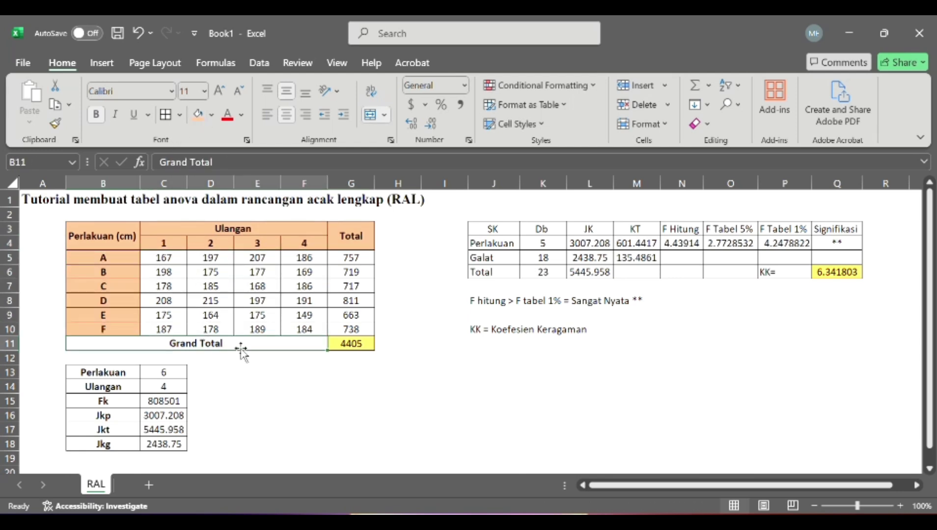
left_click(211, 115)
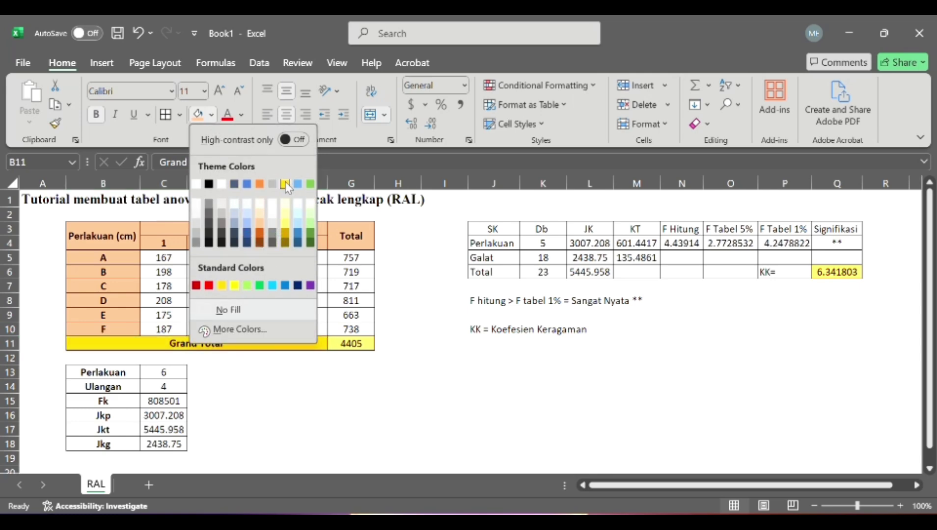
left_click(284, 223)
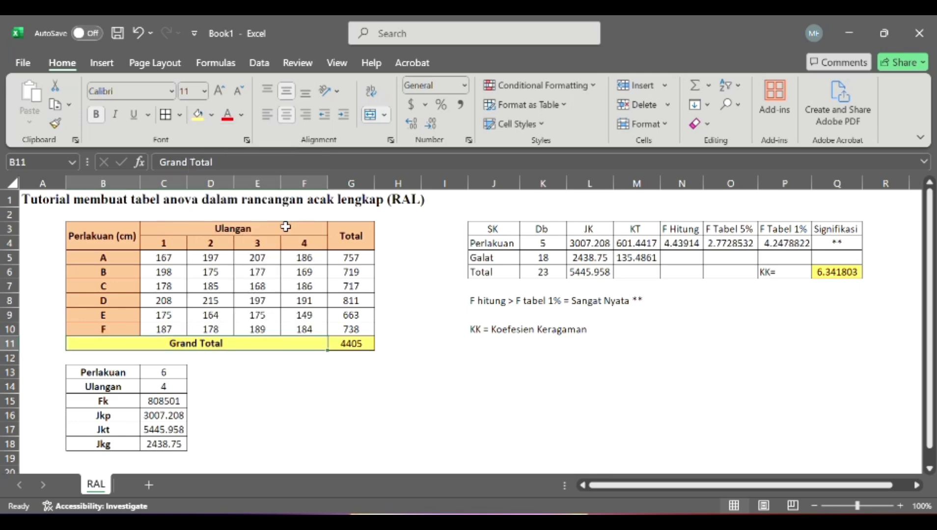
left_click(300, 398)
scroll(324, 367, "down", 2)
scroll(324, 367, "up", 2)
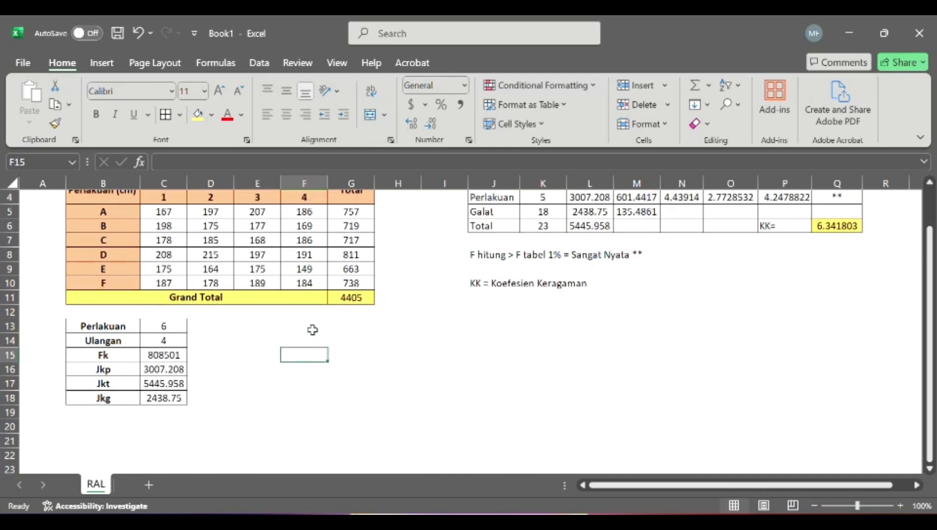
left_click_drag(356, 257, 369, 327)
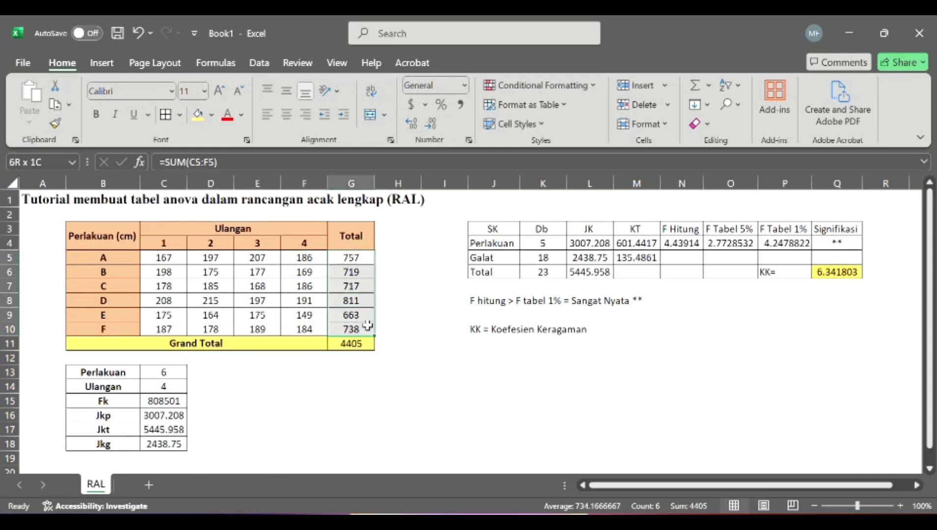
left_click(198, 115)
left_click(477, 385)
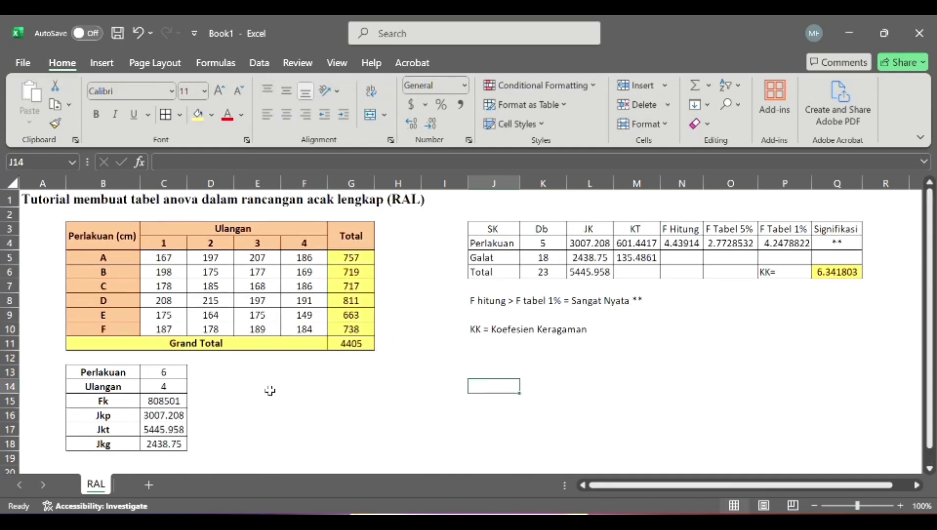
Step: Fill the labels Perlakuan through Jkg in B13:B18 with light orange
scroll(251, 379, "down", 1)
left_click_drag(125, 327, 122, 398)
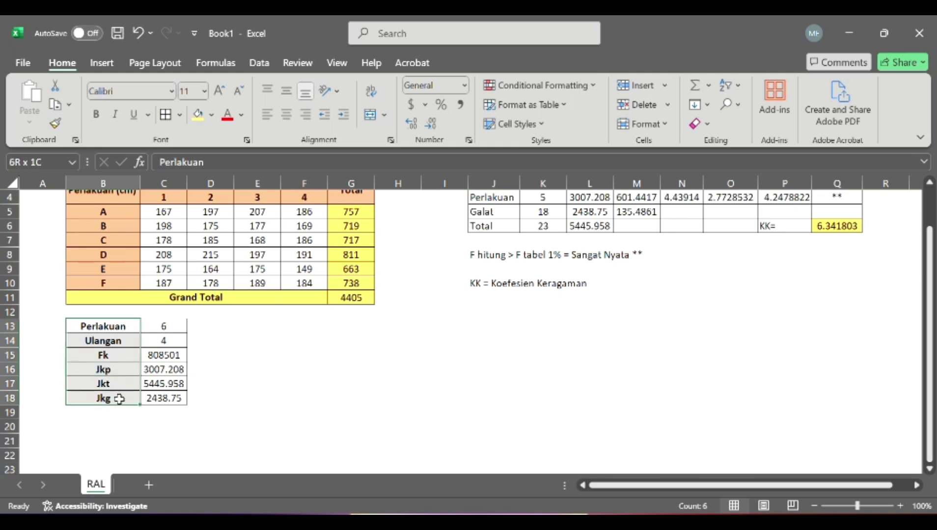
left_click(211, 115)
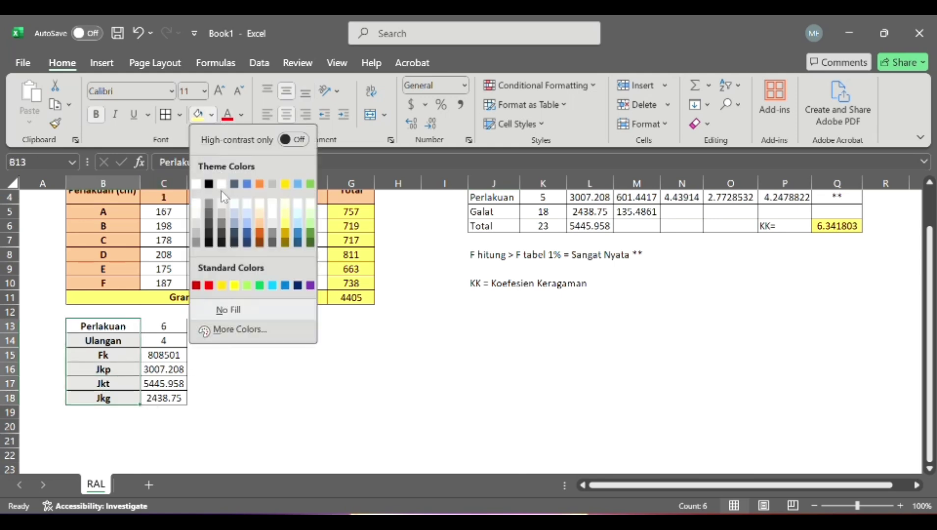
left_click(261, 223)
left_click(349, 354)
scroll(184, 343, "up", 1)
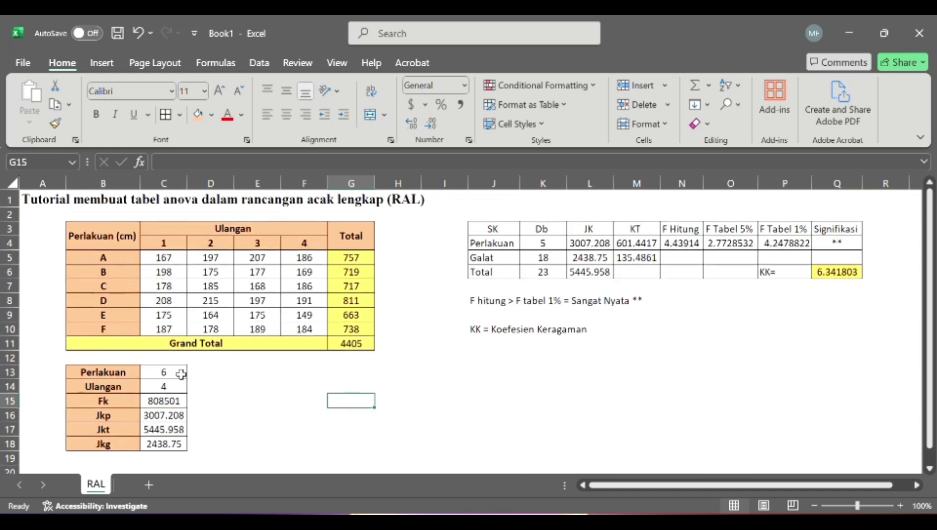
Step: Fill the values beside the Perlakuan to Jkg labels, C13:C18, with pale yellow
left_click_drag(174, 369, 169, 445)
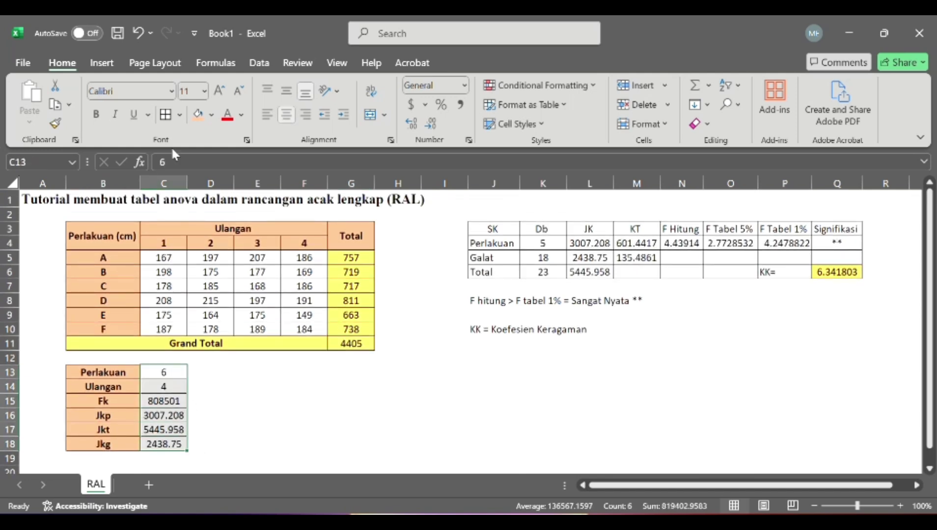
left_click(211, 115)
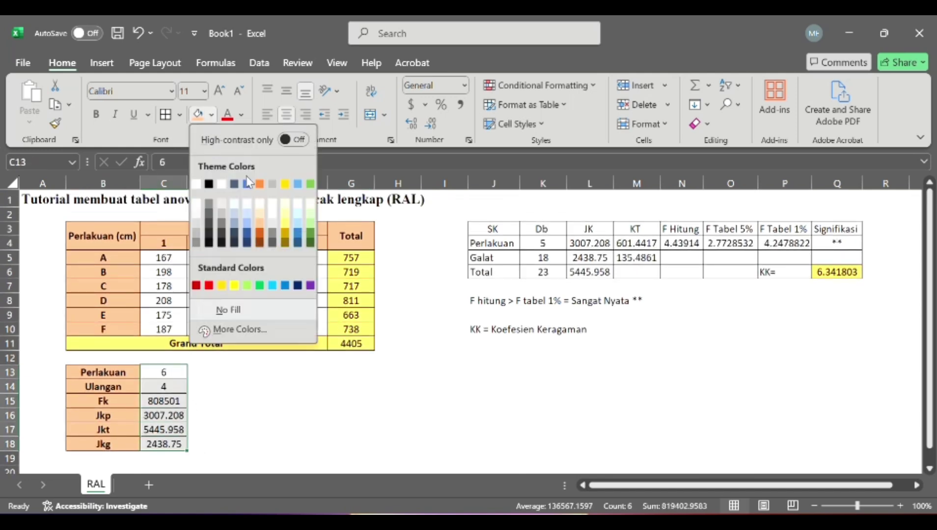
left_click(283, 215)
left_click(275, 415)
scroll(422, 407, "down", 1)
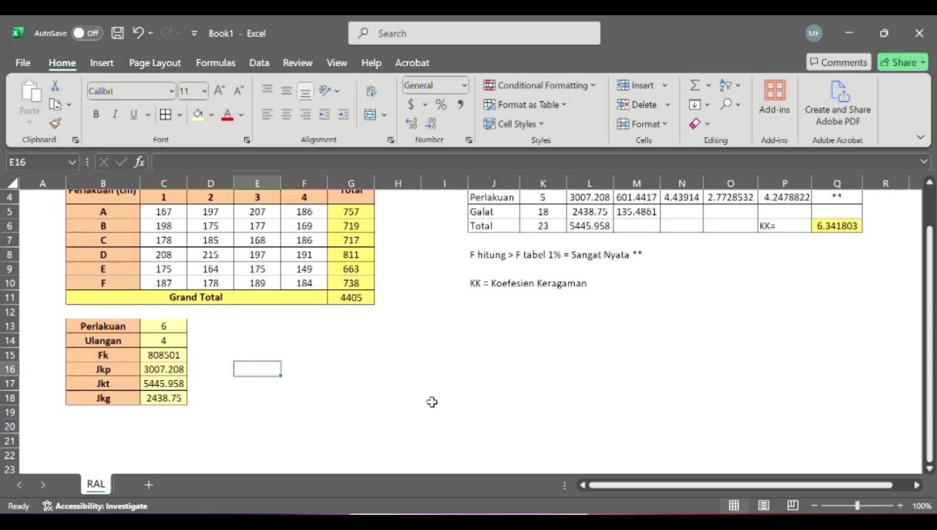
scroll(432, 402, "up", 1)
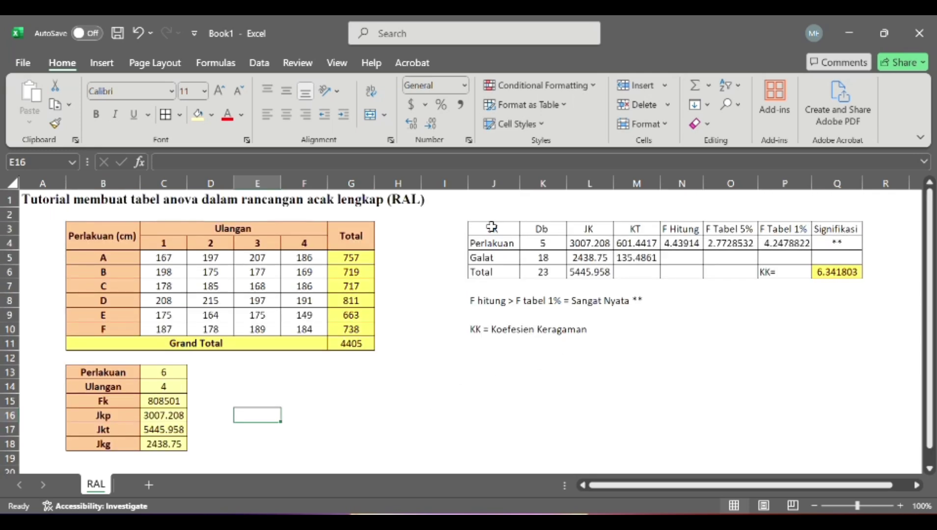
Step: Fill the ANOVA table's header row J3:Q3 and the source labels in J4:J6 with pale yellow
left_click_drag(492, 227, 816, 231)
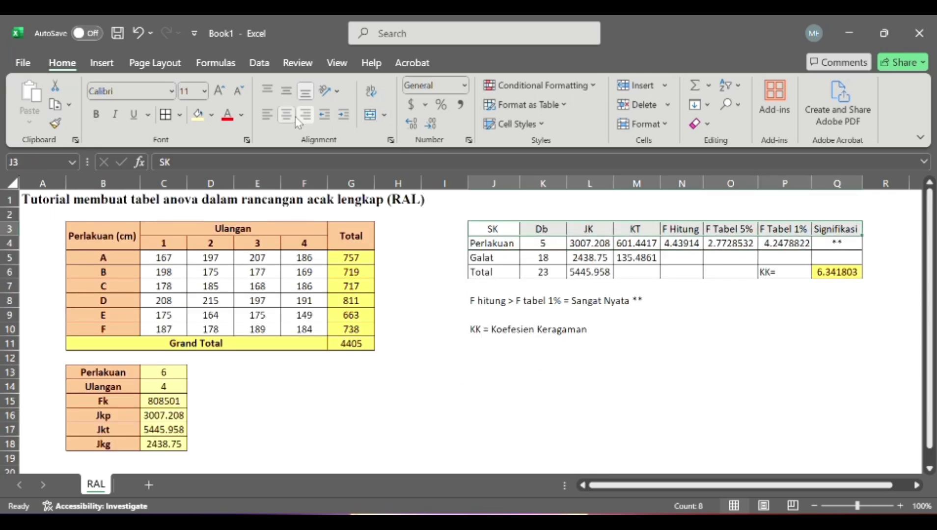
left_click(199, 115)
left_click_drag(493, 243, 502, 269)
left_click(207, 117)
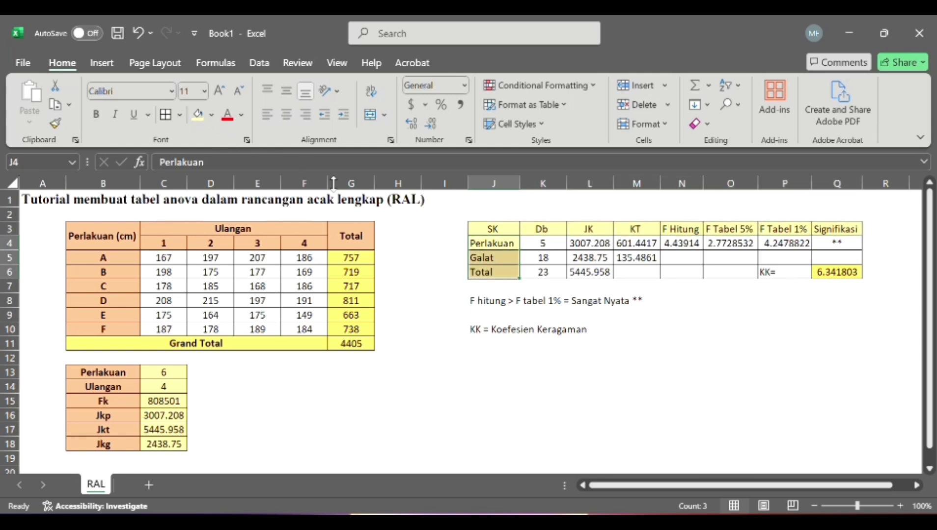
left_click(712, 402)
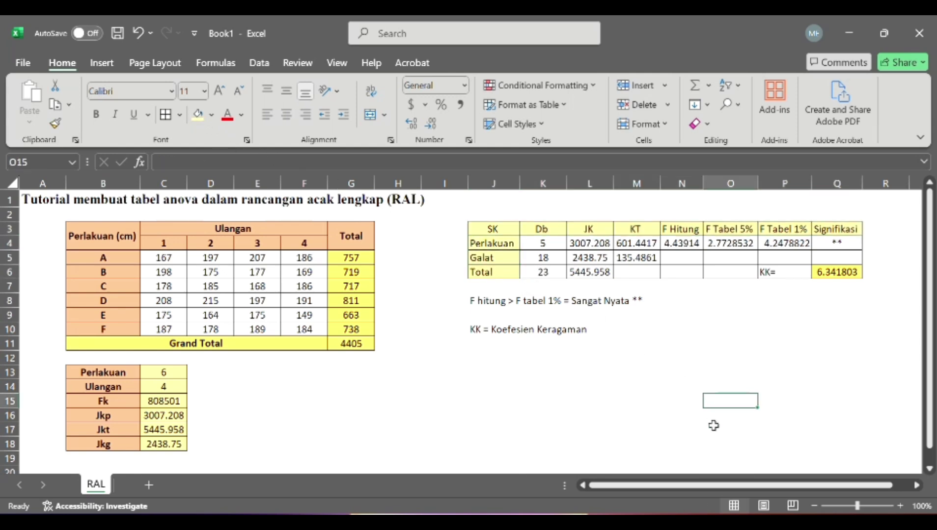